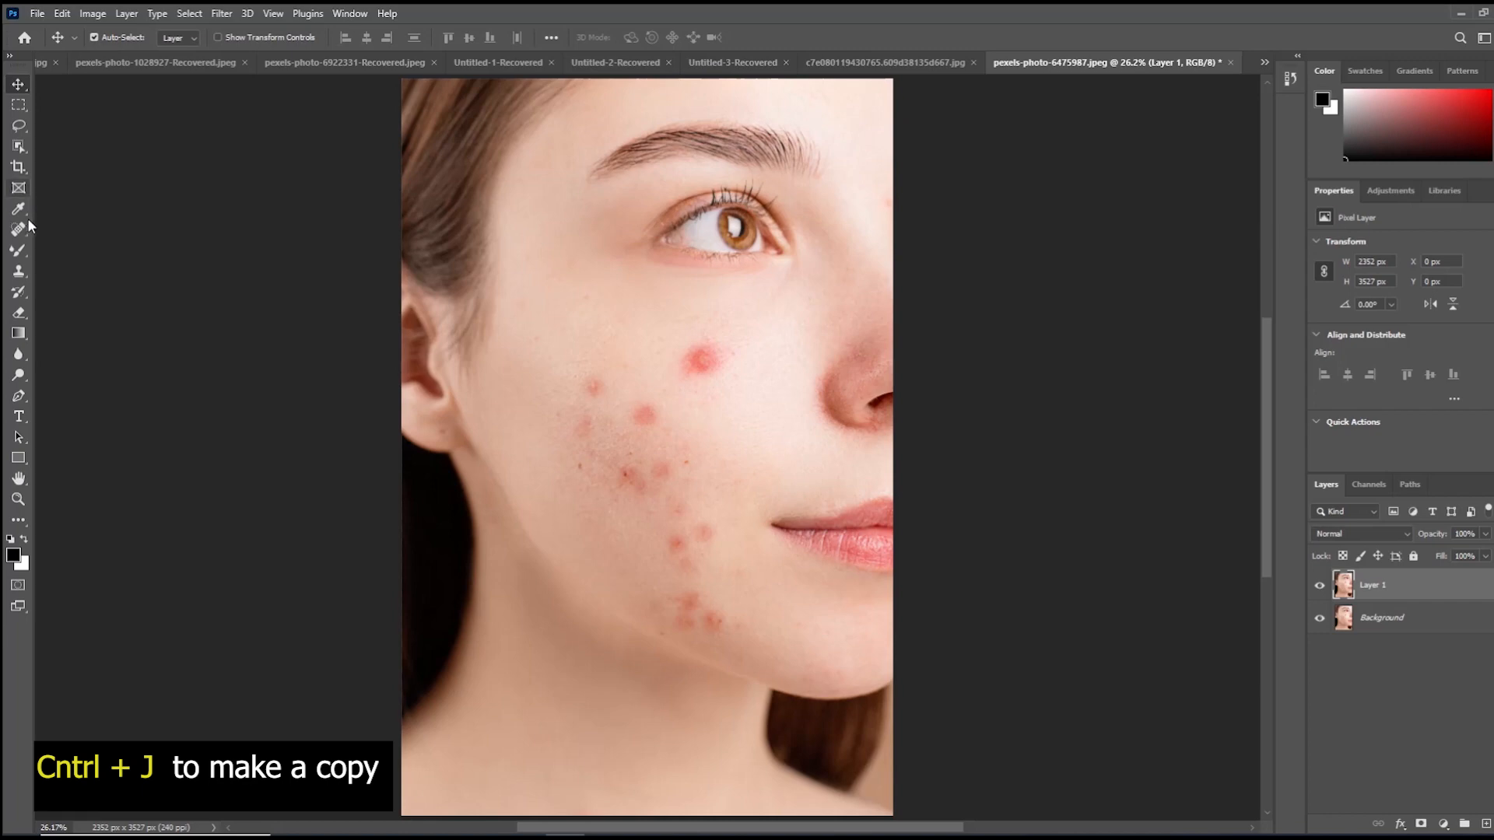
Step: Activate the Spot Healing Brush Tool and enlarge its brush to 200 px
click(18, 229)
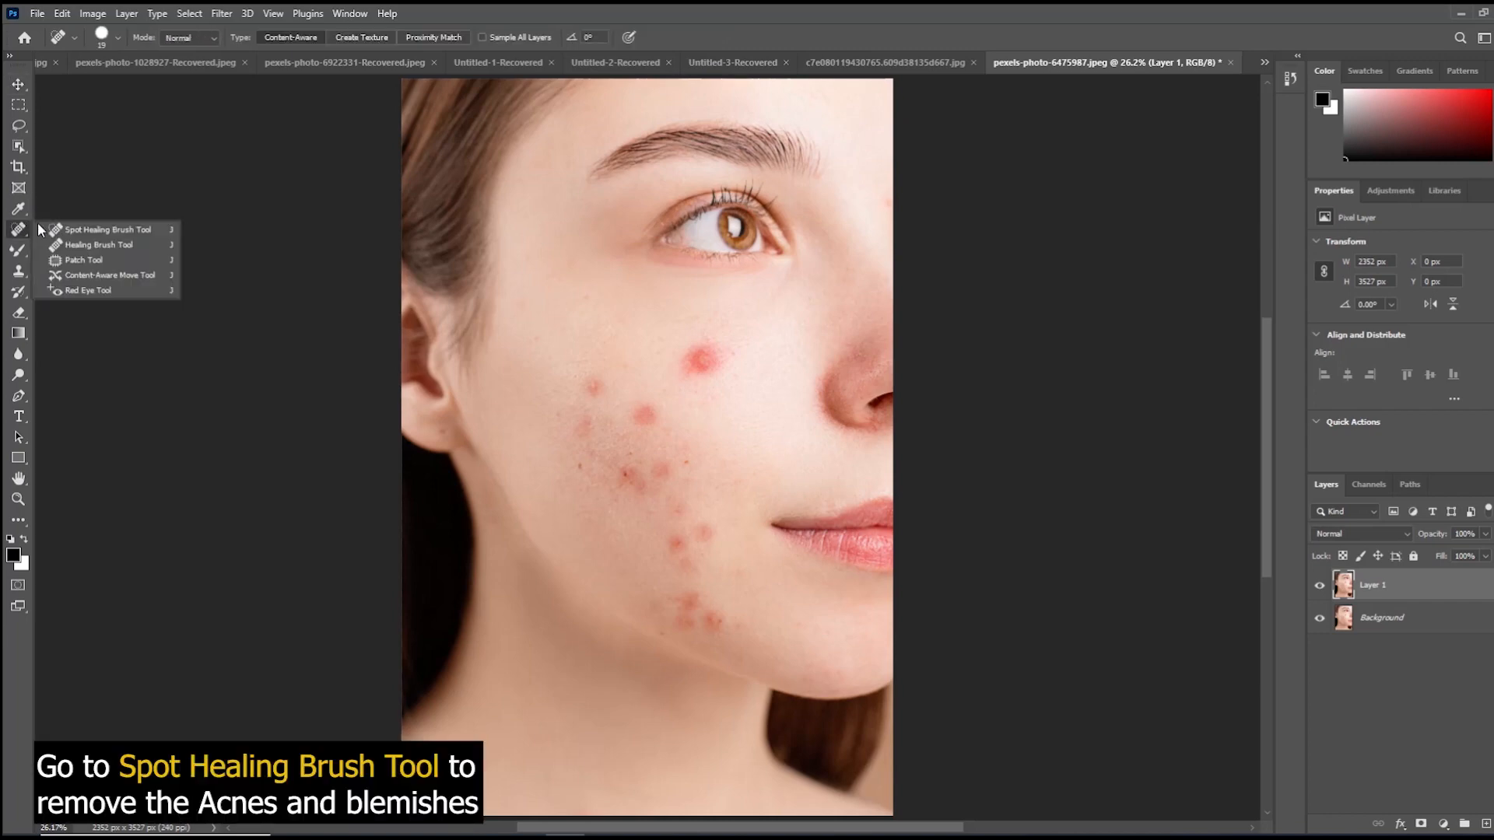
click(96, 230)
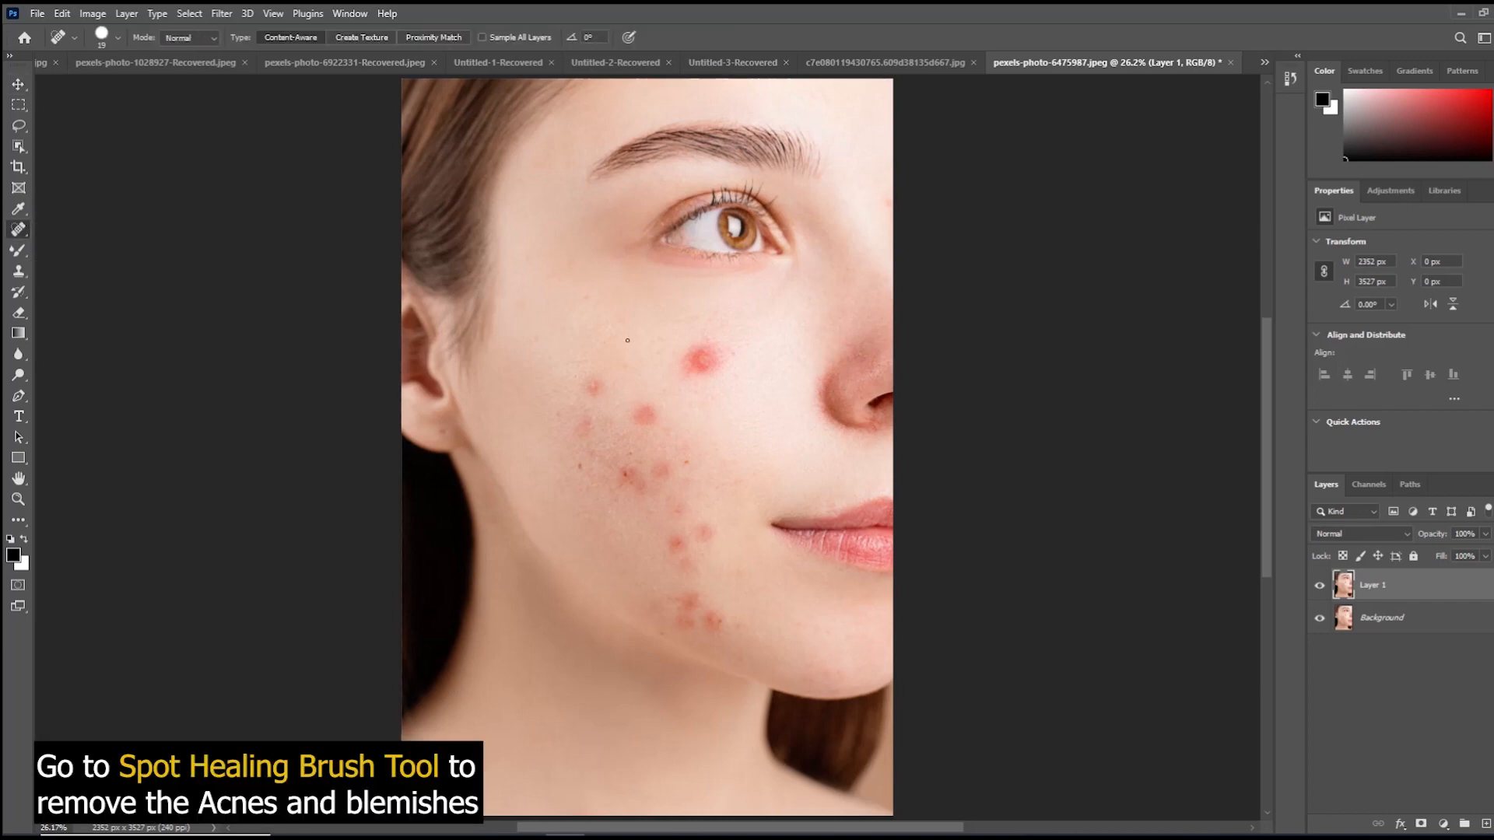
key(bracketright)
key(bracketright)
key(bracketright)
key(bracketright)
key(bracketright)
key(bracketright)
key(bracketright)
key(bracketright)
key(bracketright)
key(bracketright)
key(bracketright)
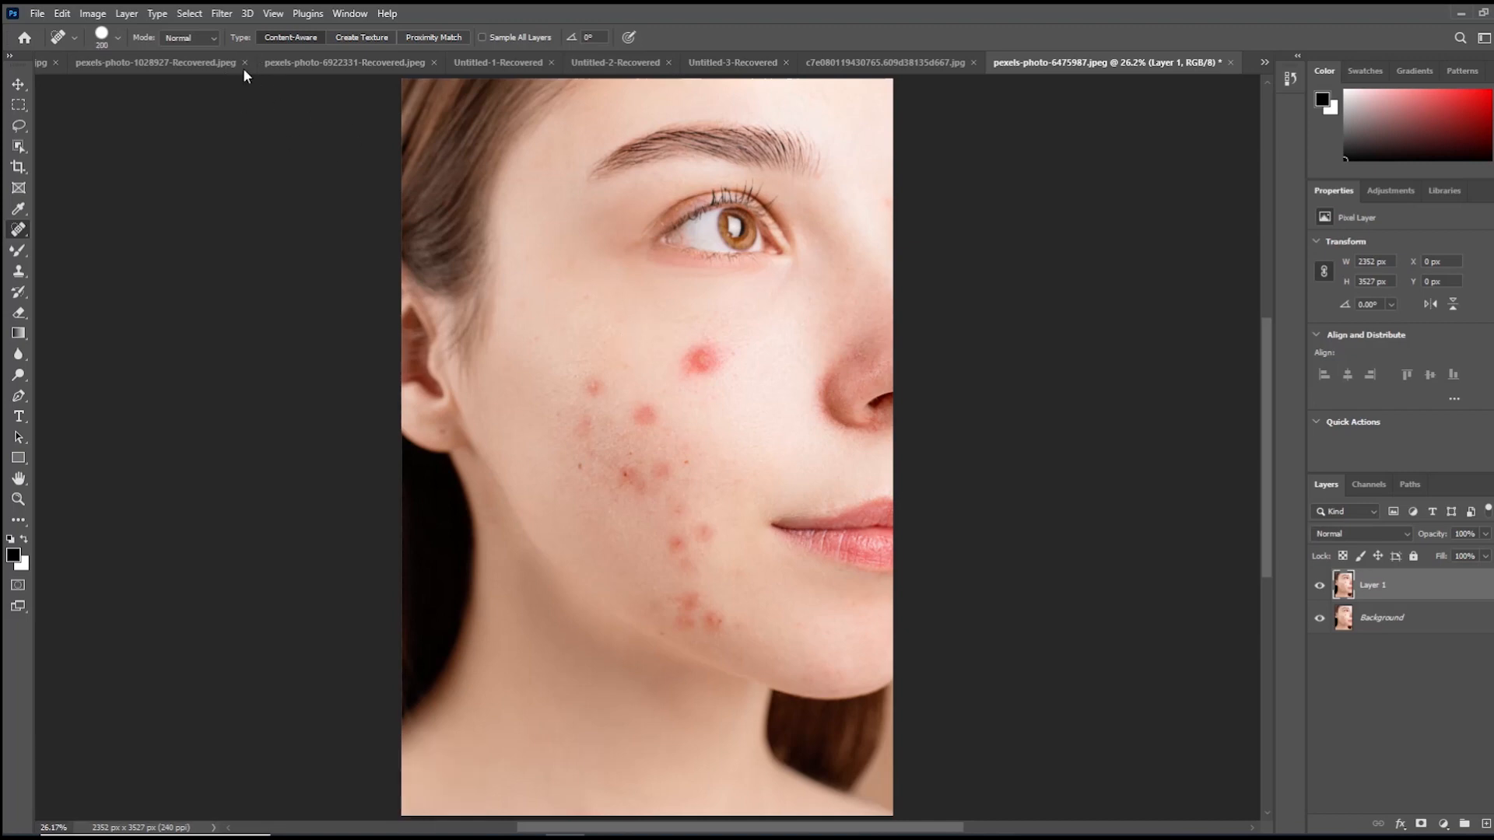
Step: Set the spot healing brush to 184 px with 75% hardness
click(116, 39)
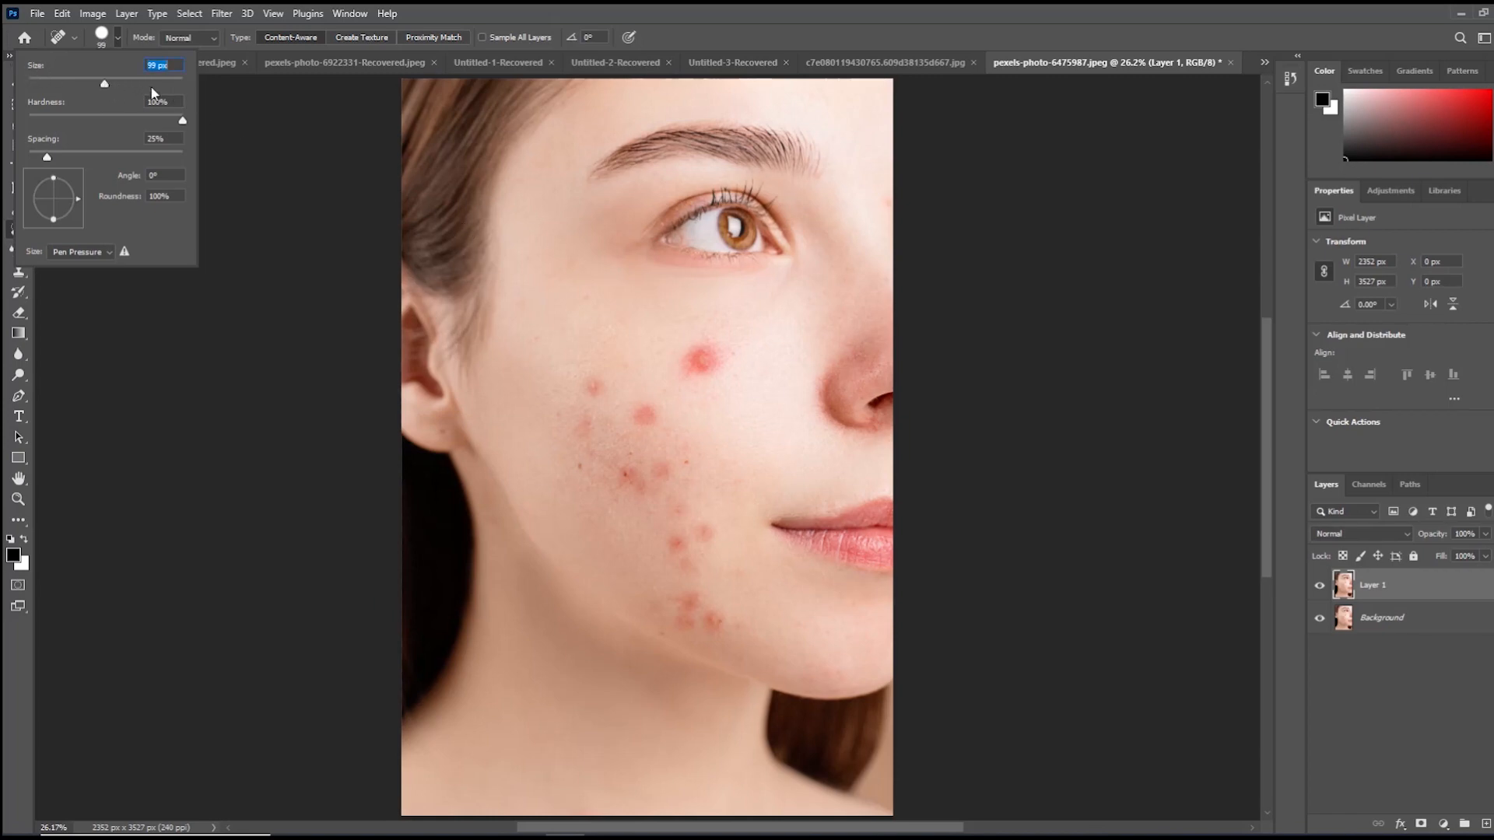
drag(104, 83, 148, 84)
drag(148, 84, 138, 84)
click(529, 9)
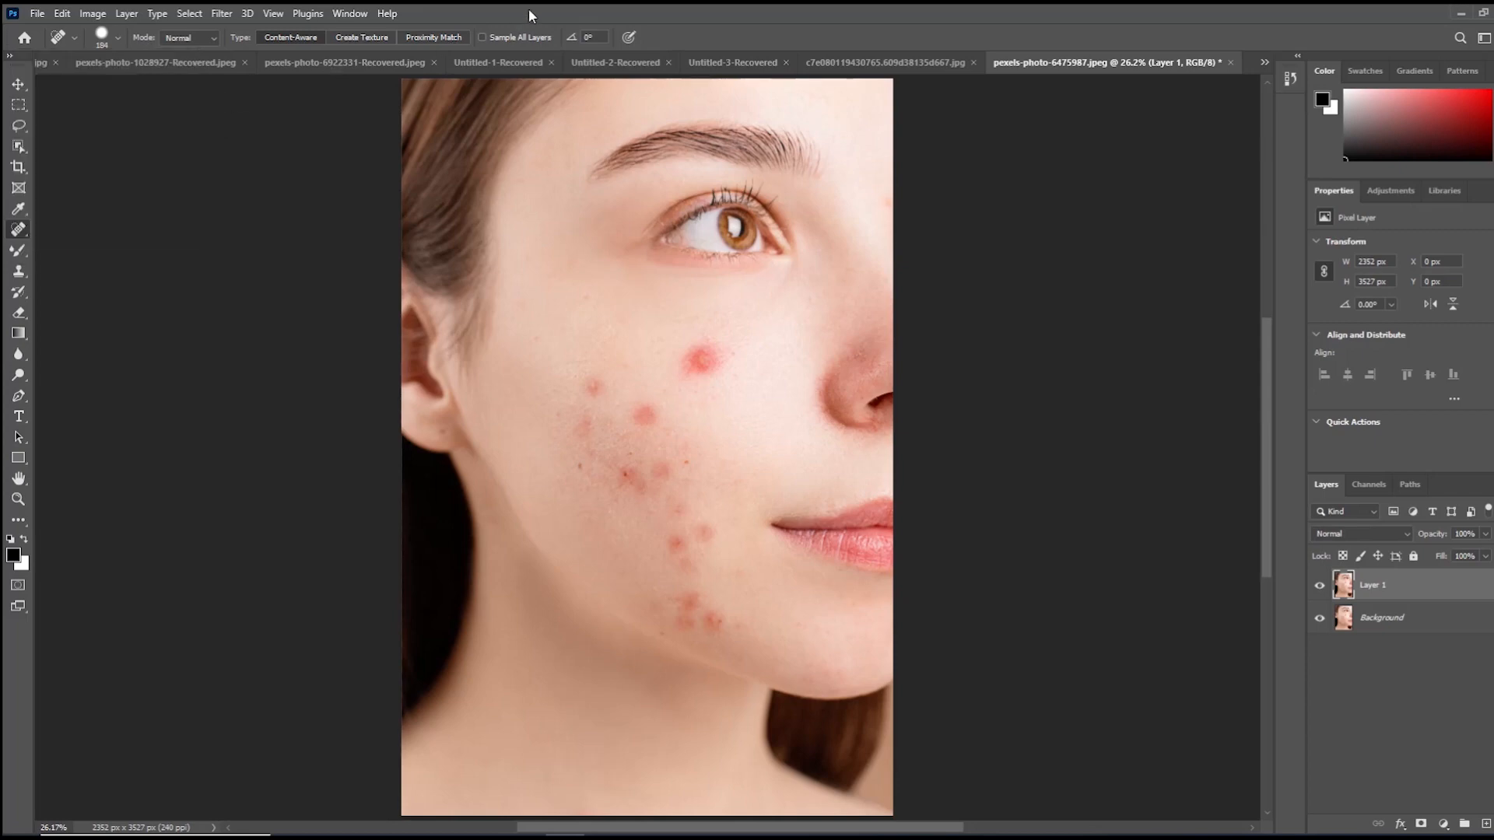
Step: Heal the two separate red blemishes on the upper cheek, between the ear and the large pimple
scroll(704, 376, up, 2)
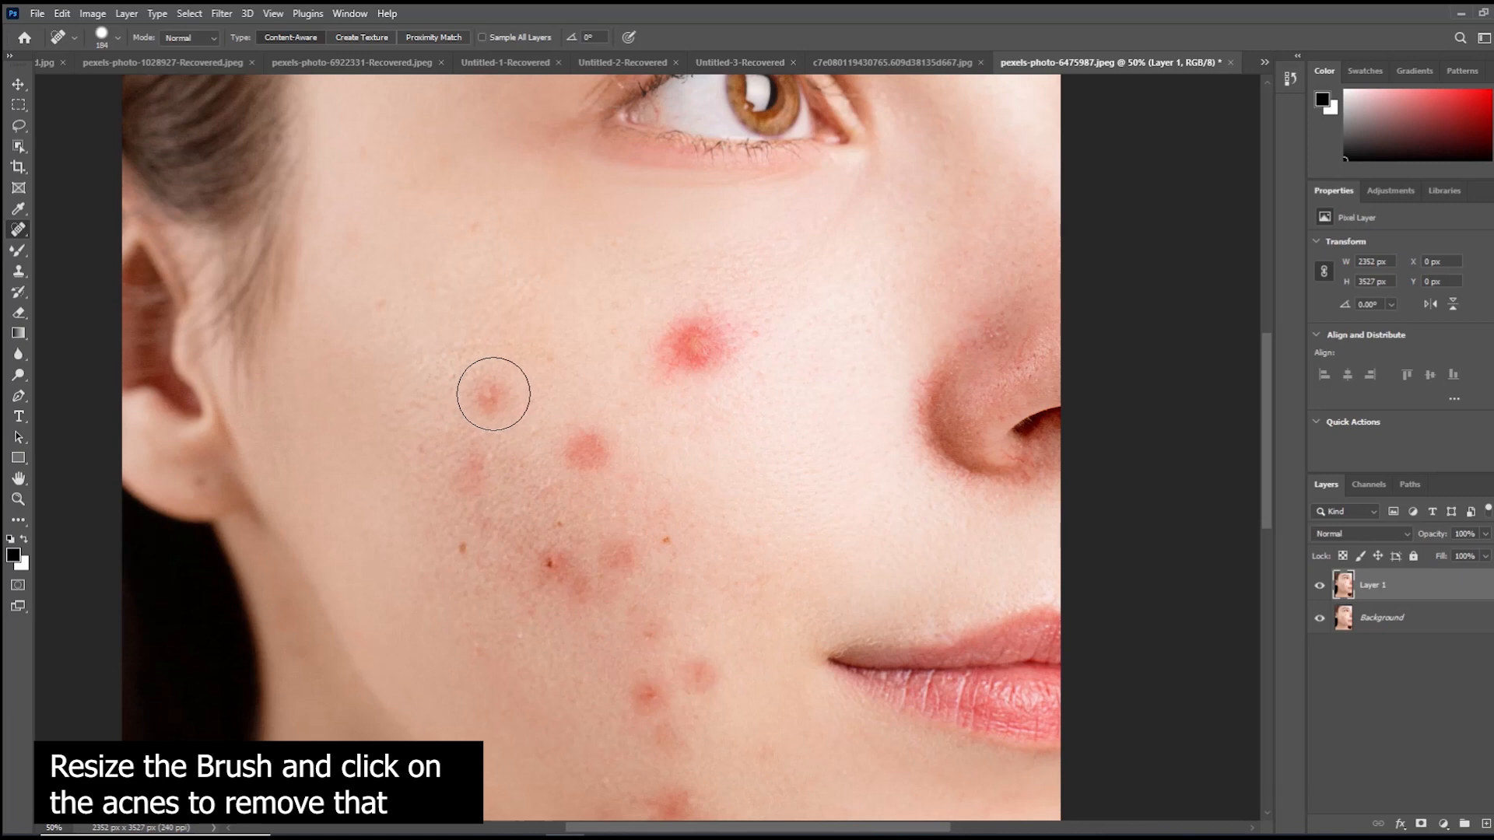
click(491, 393)
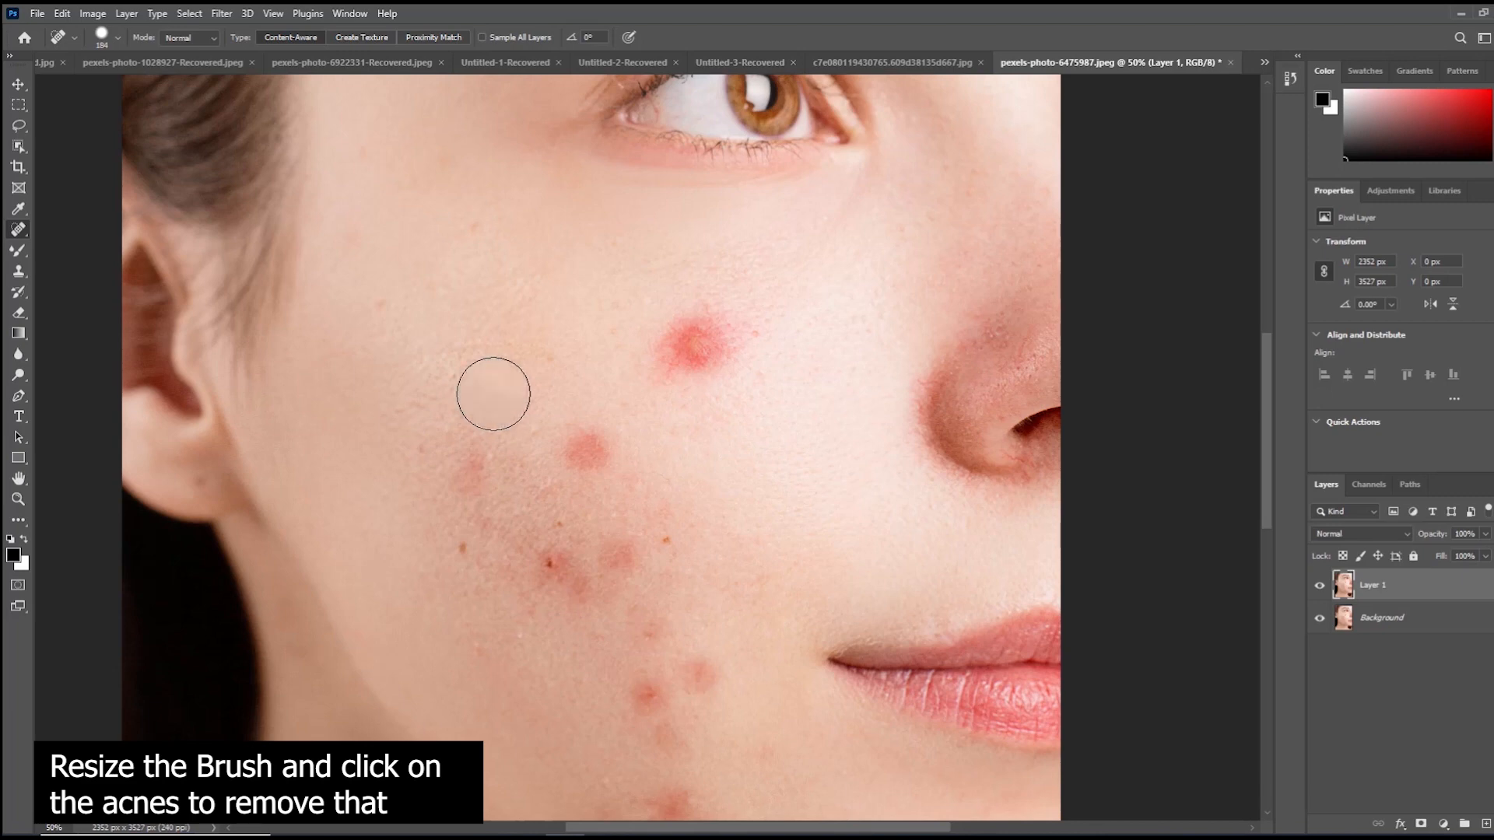
click(592, 444)
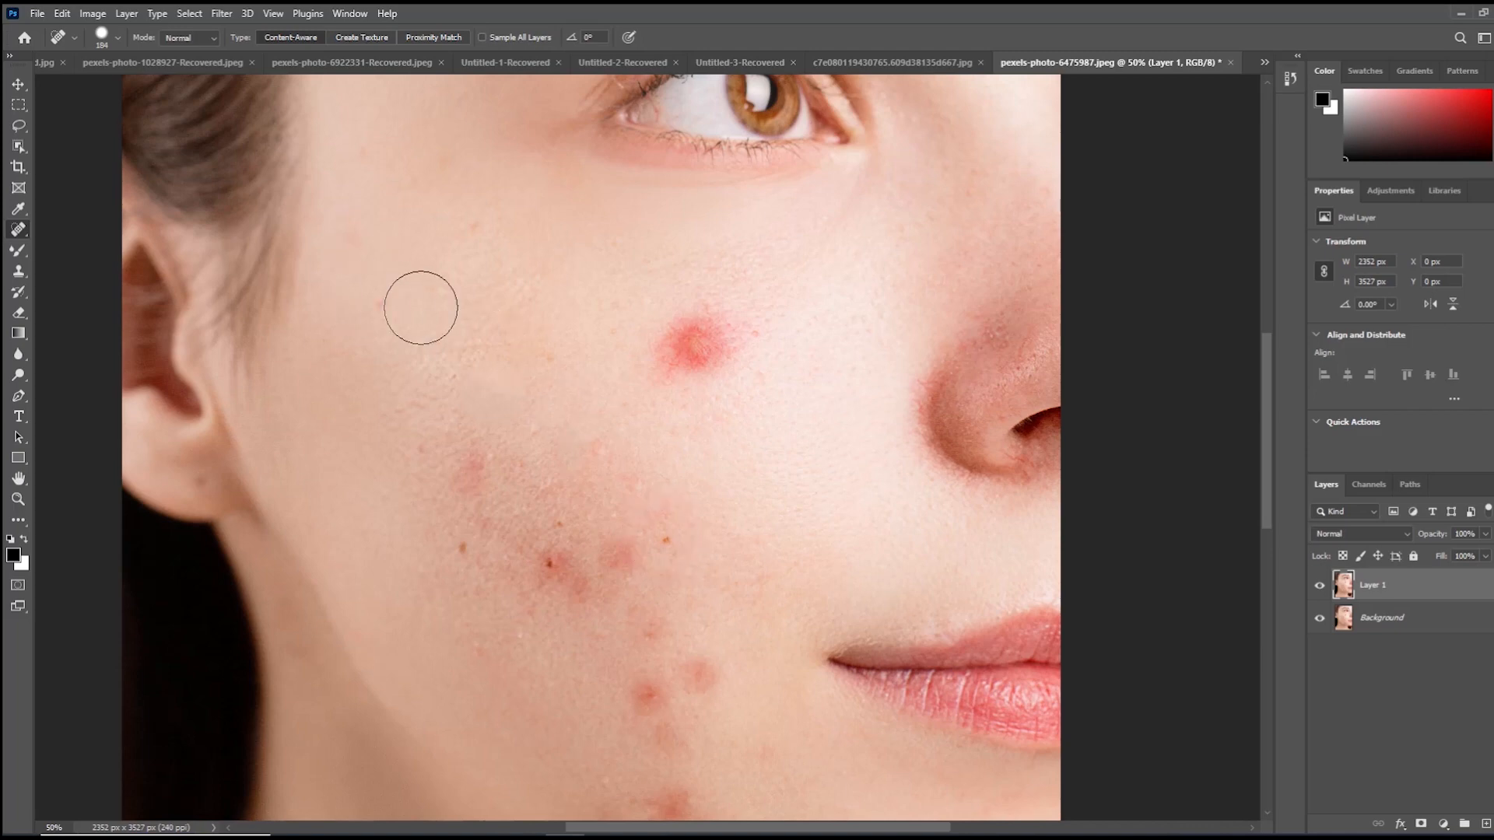
Step: Reduce the spot healing brush to 95 px and heal the small brown spots on the middle of the cheek
right_click(461, 308)
drag(568, 344, 555, 343)
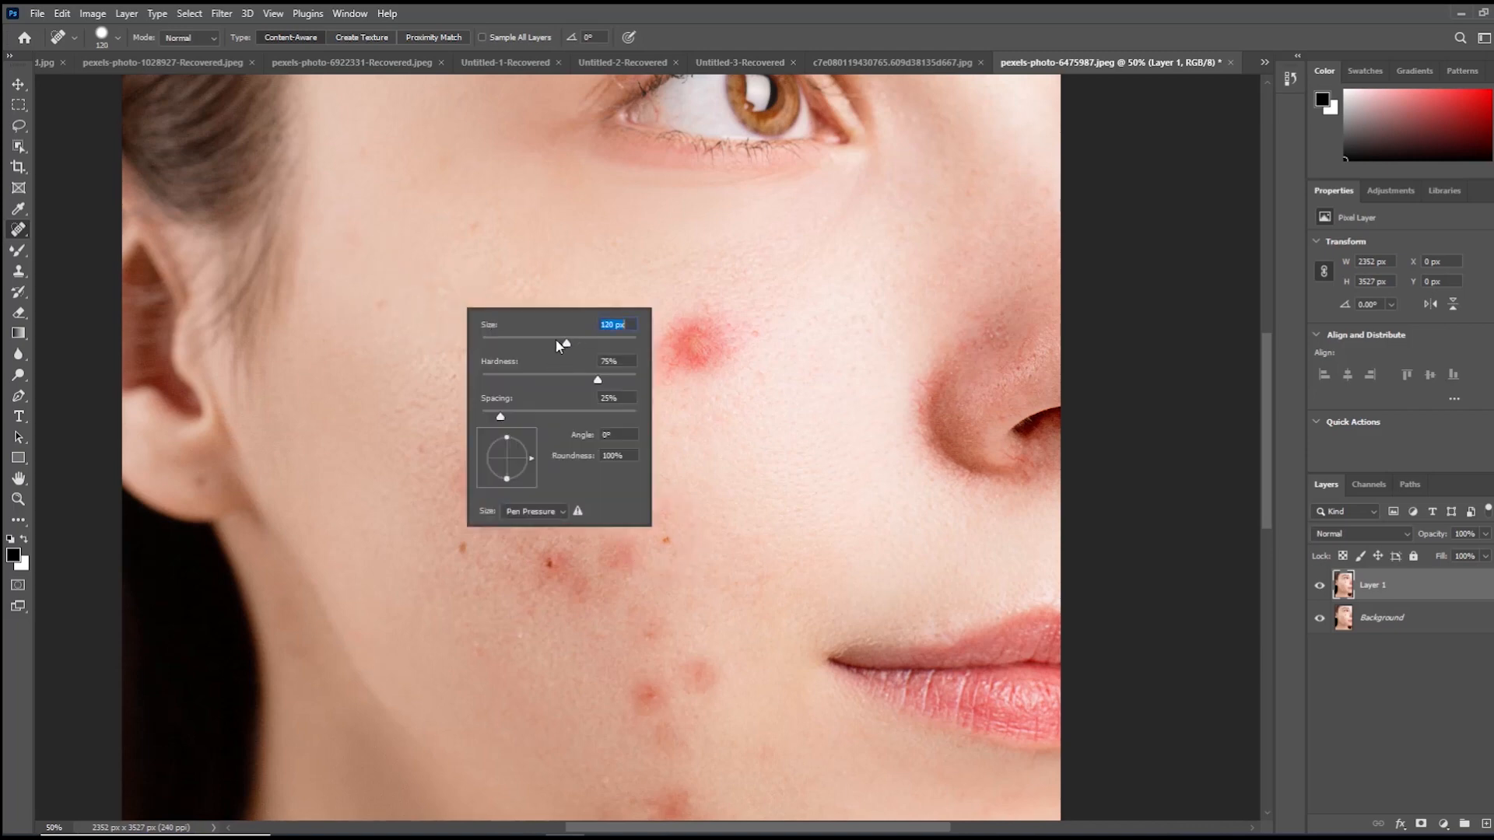
click(461, 550)
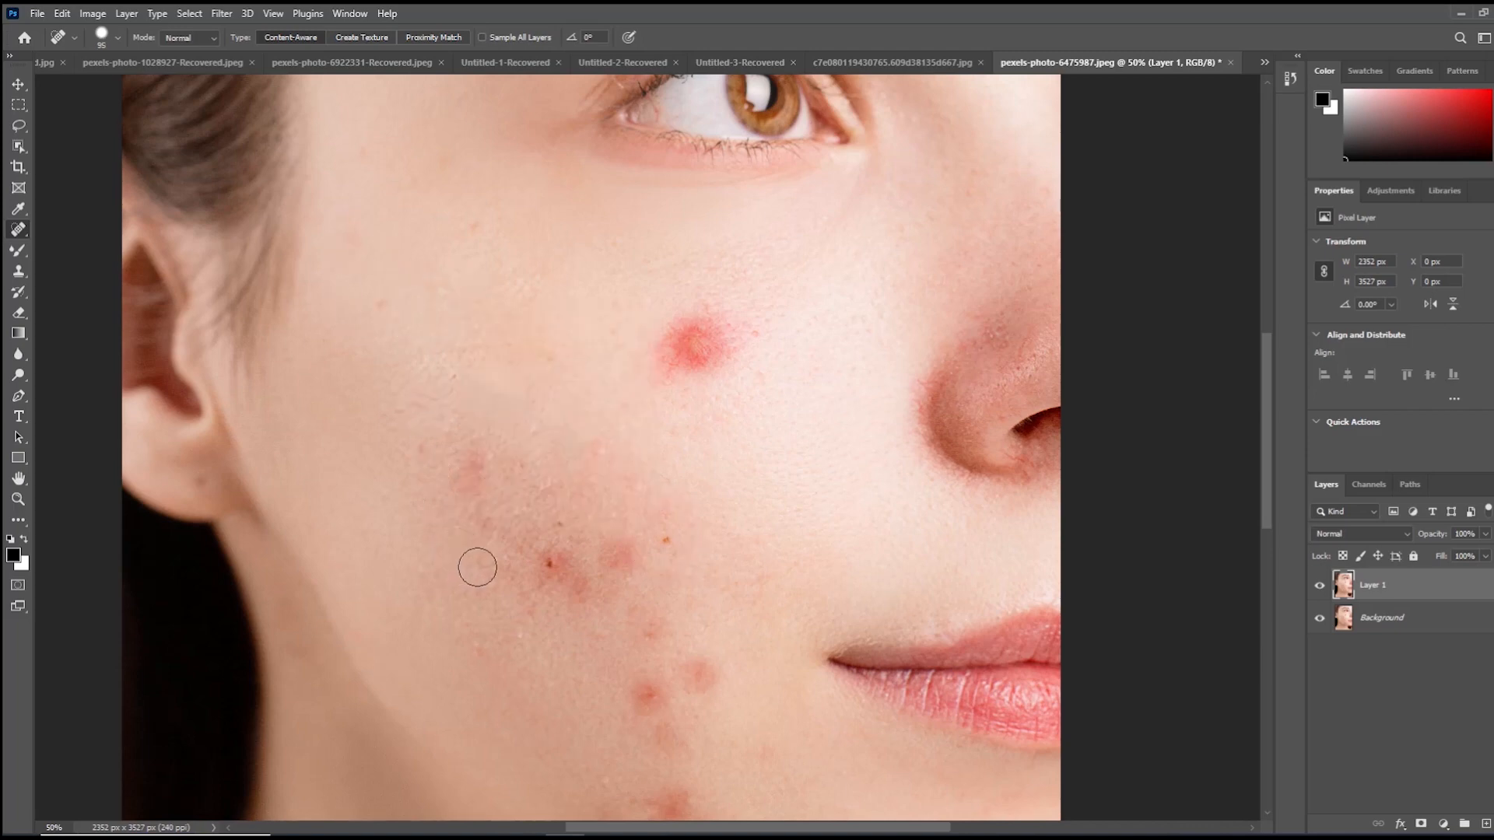
click(667, 538)
click(654, 627)
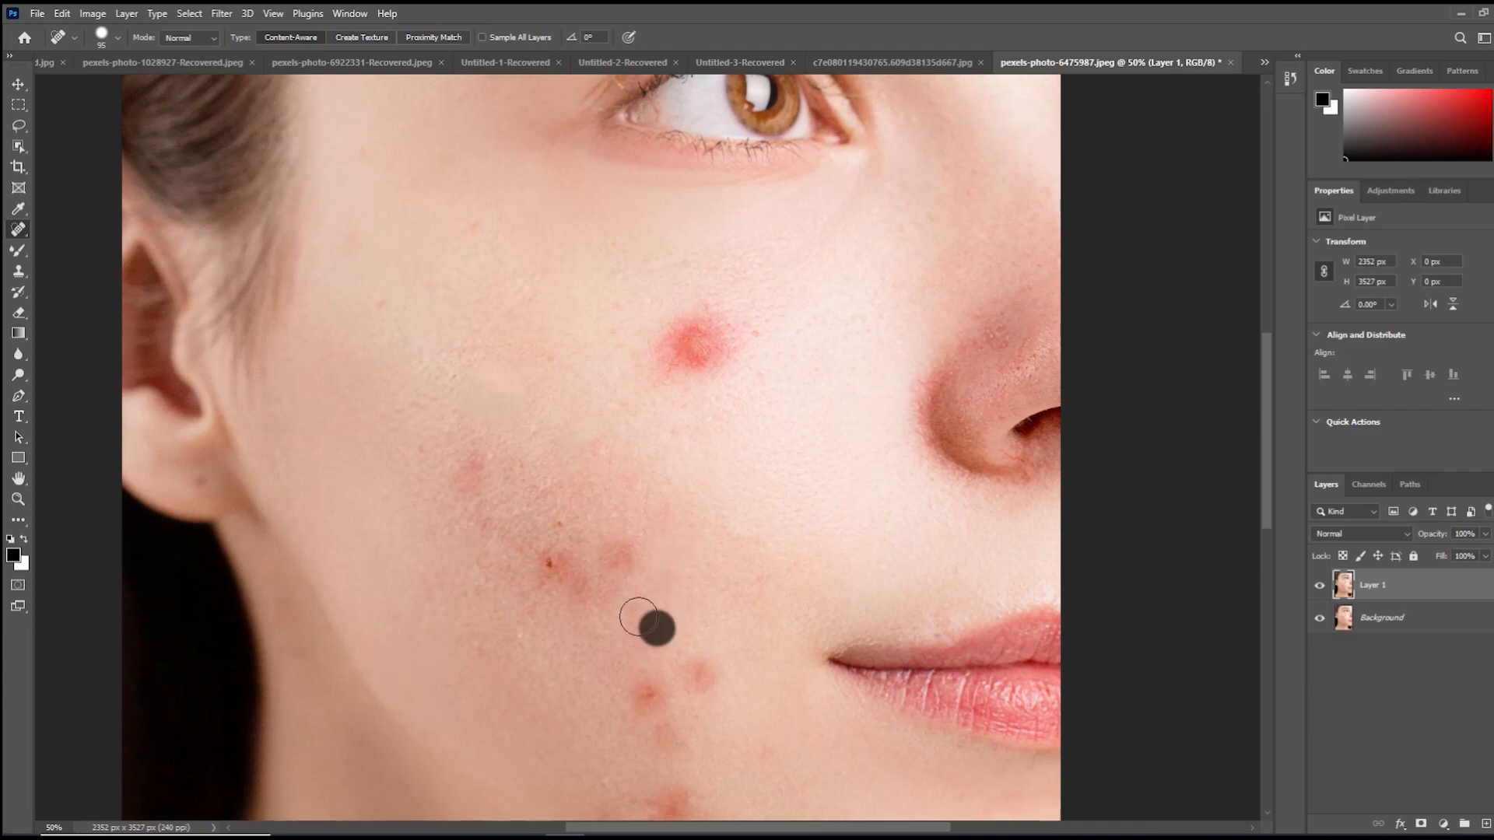
Step: Heal the pair of pimples on the lower cheek and the faint red patch nearer the ear
click(702, 674)
click(697, 672)
click(640, 703)
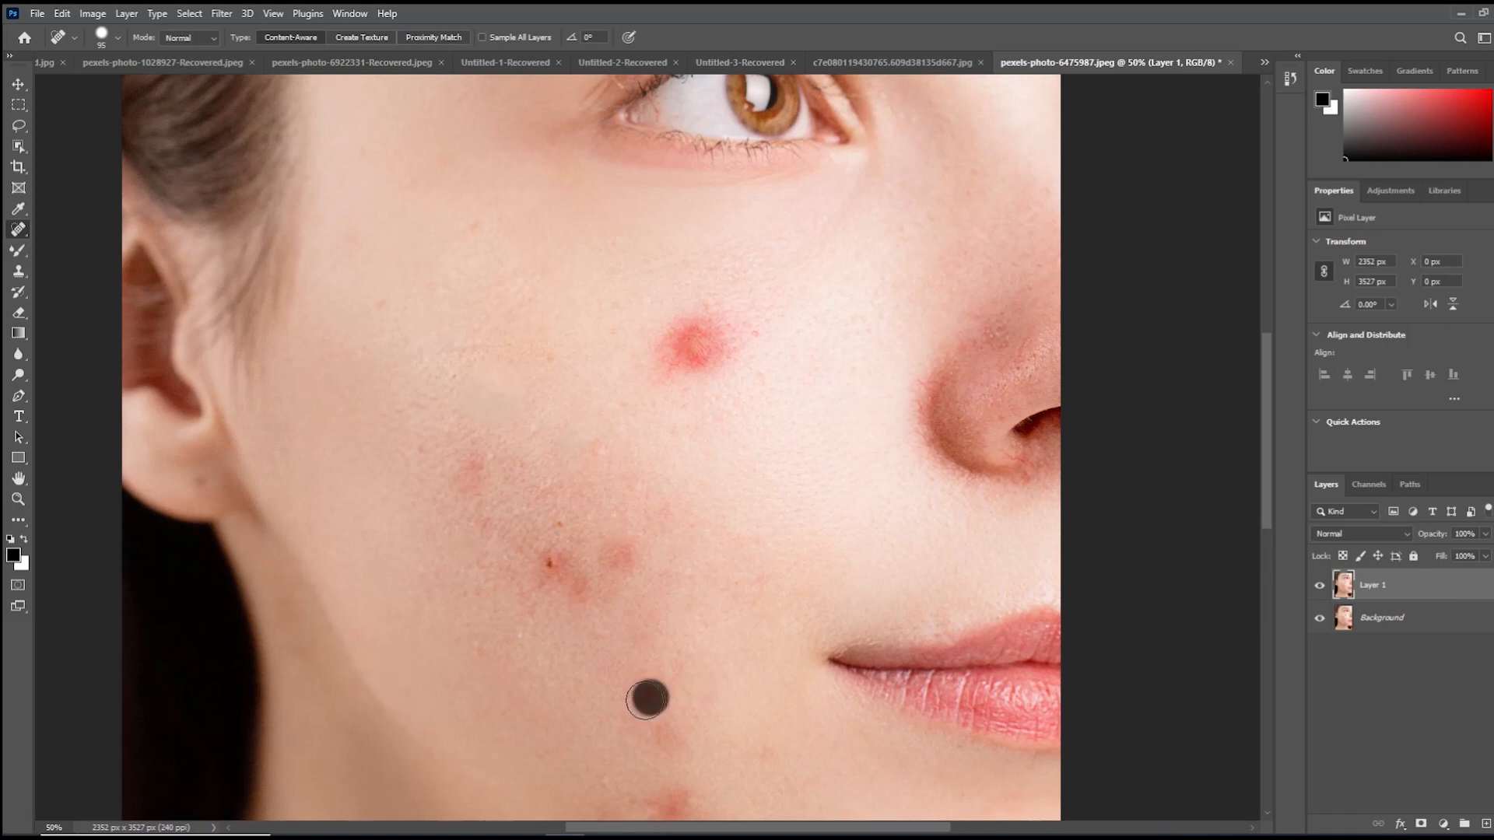
click(652, 700)
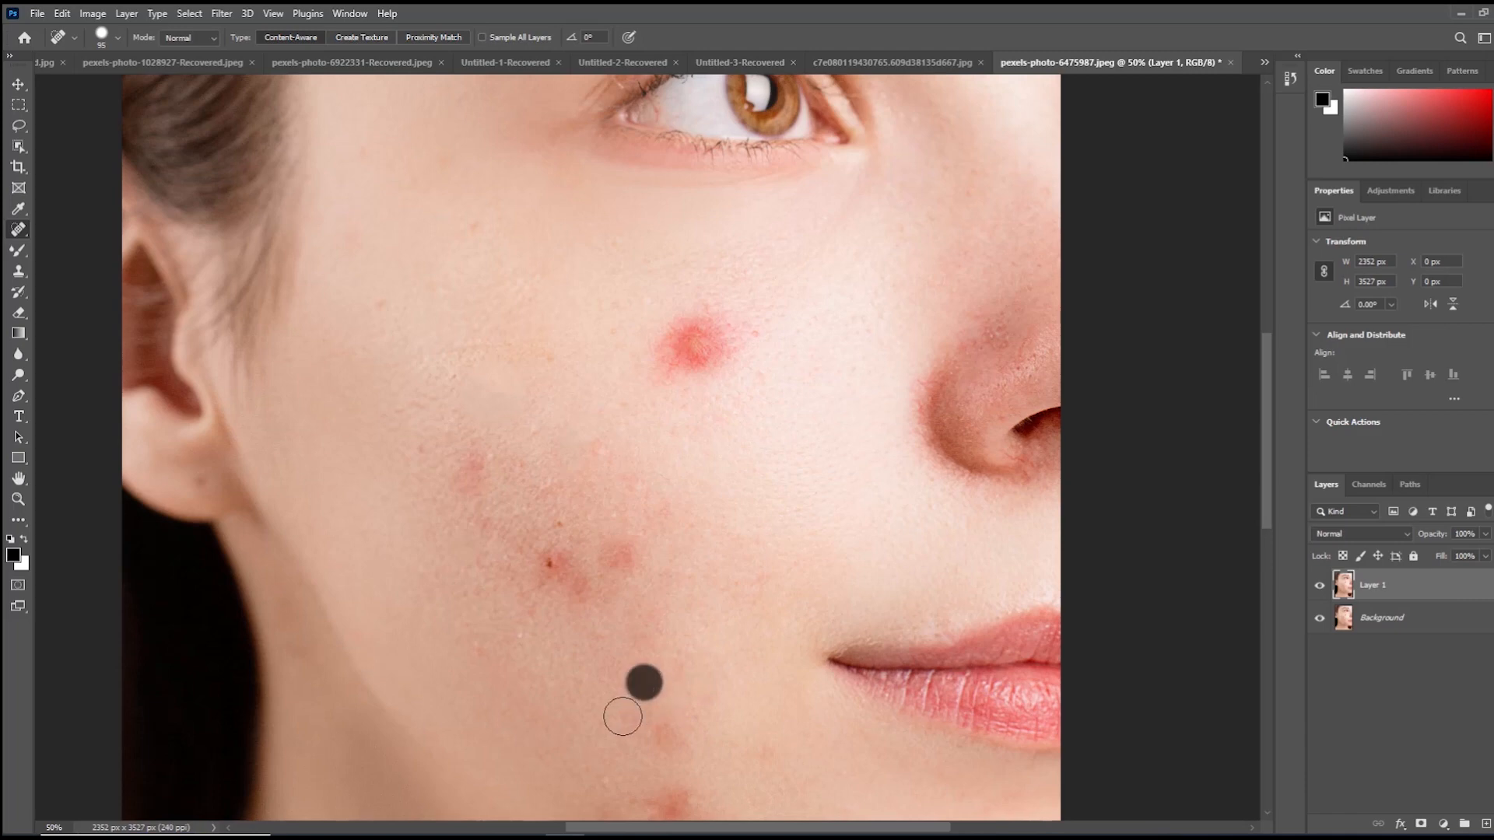
click(476, 464)
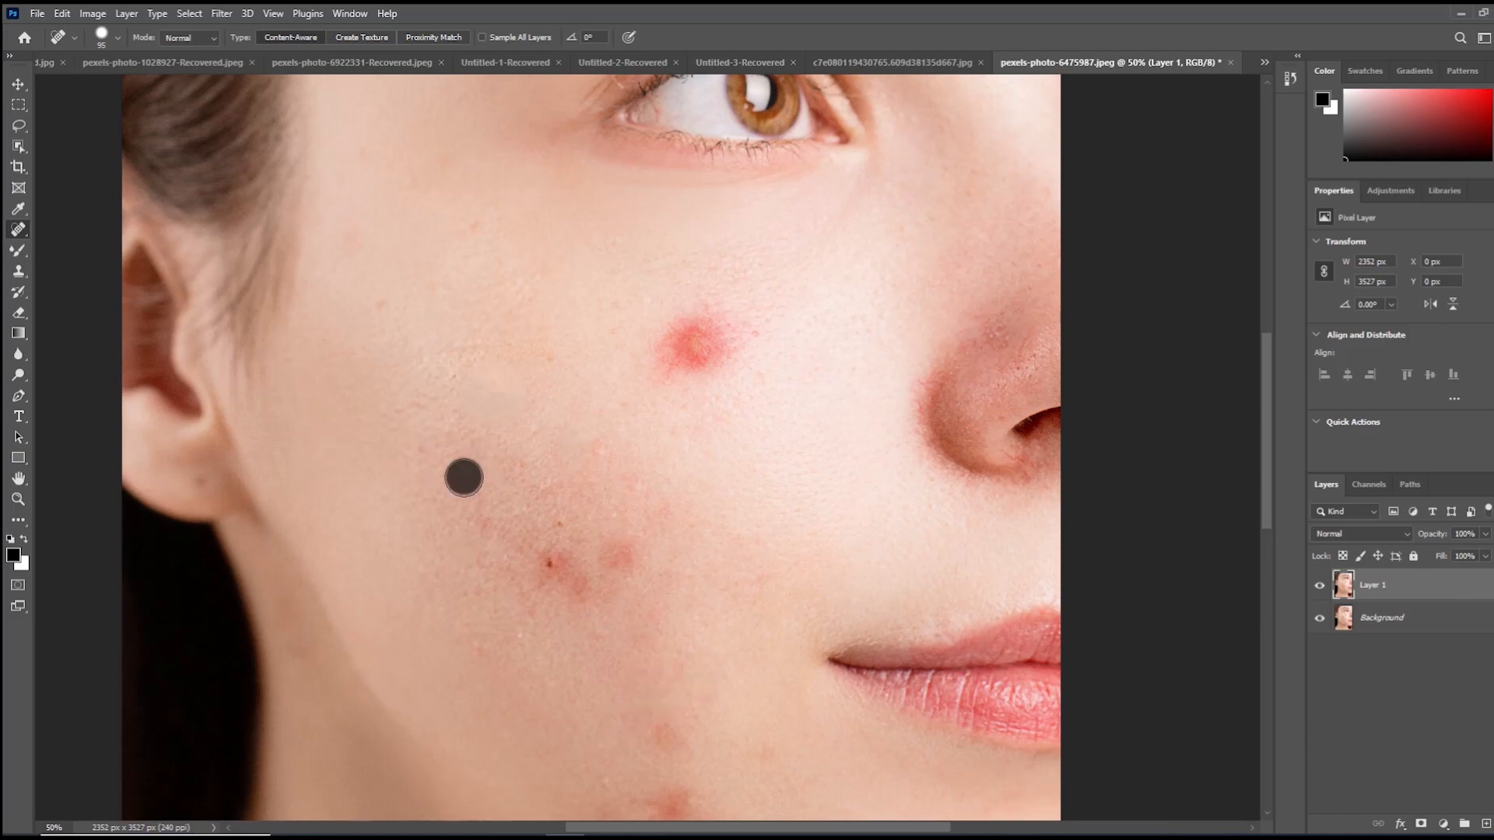
click(487, 527)
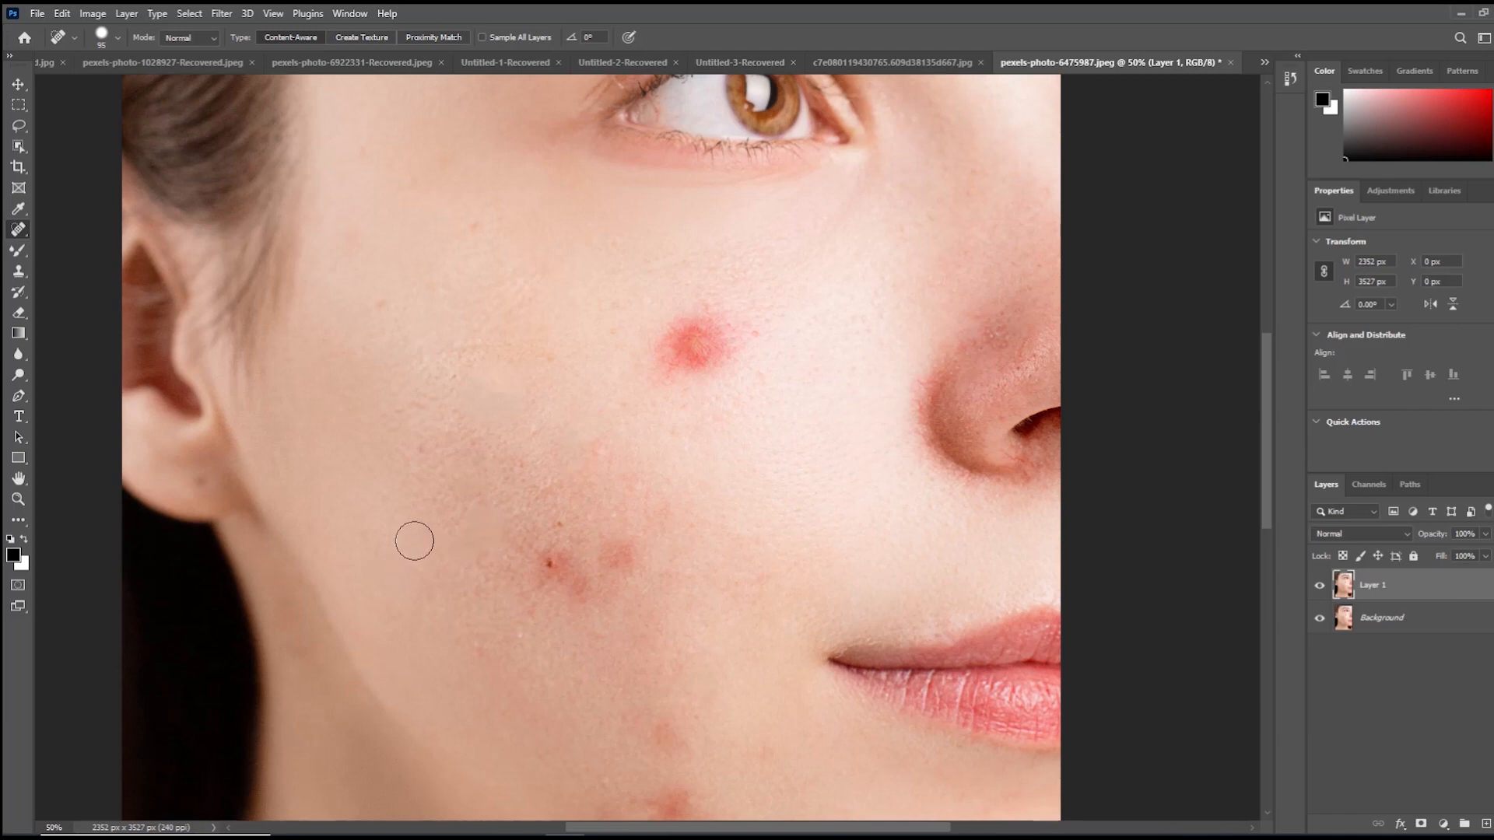
Step: Switch to the Healing Brush Tool with a 138 px brush at 76% hardness
right_click(19, 231)
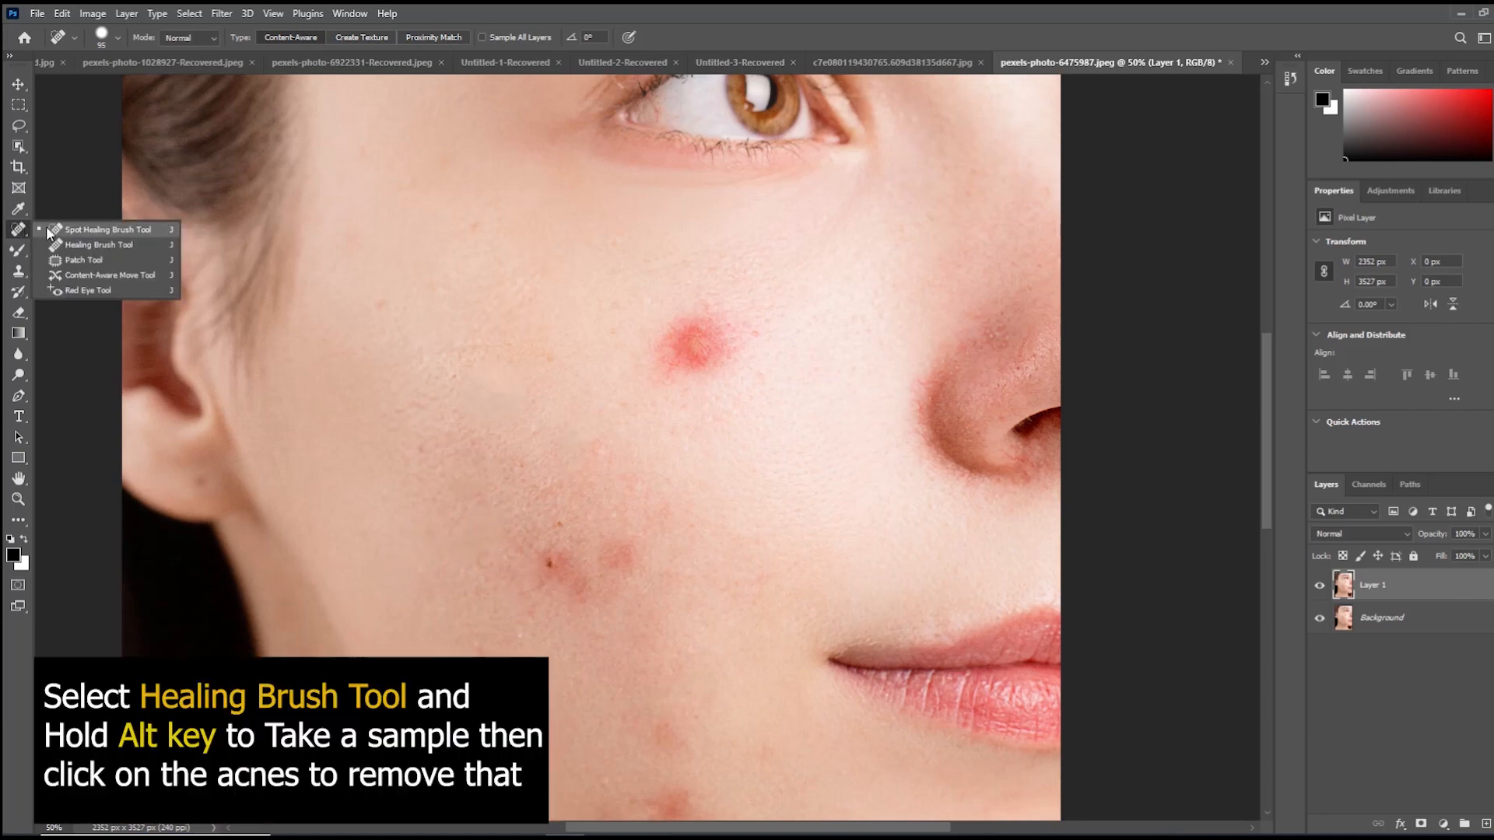
click(93, 246)
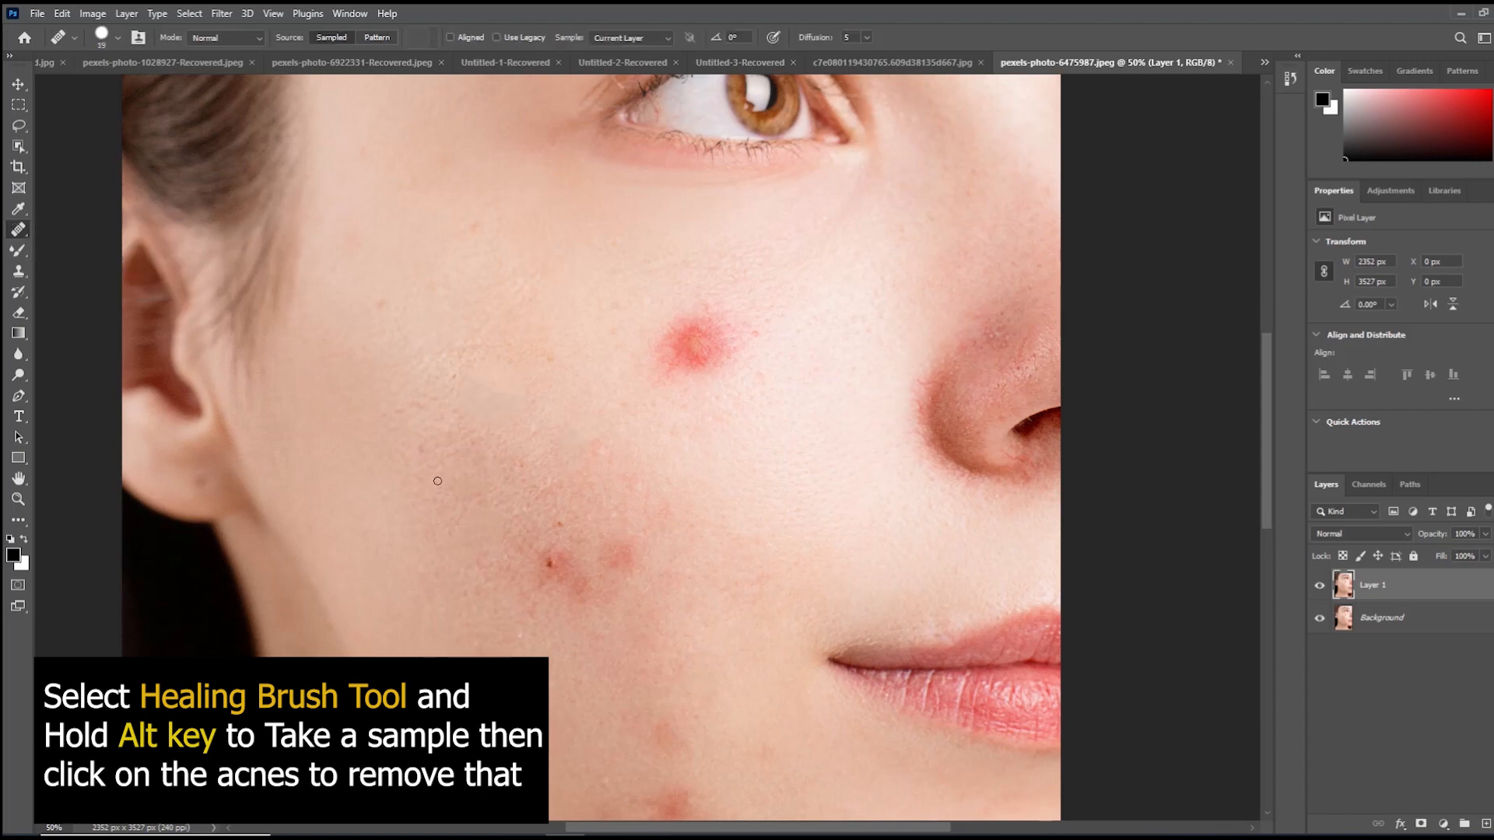
right_click(460, 453)
mouse_move(497, 468)
mouse_down()
mouse_move(557, 466)
mouse_move(600, 511)
mouse_up()
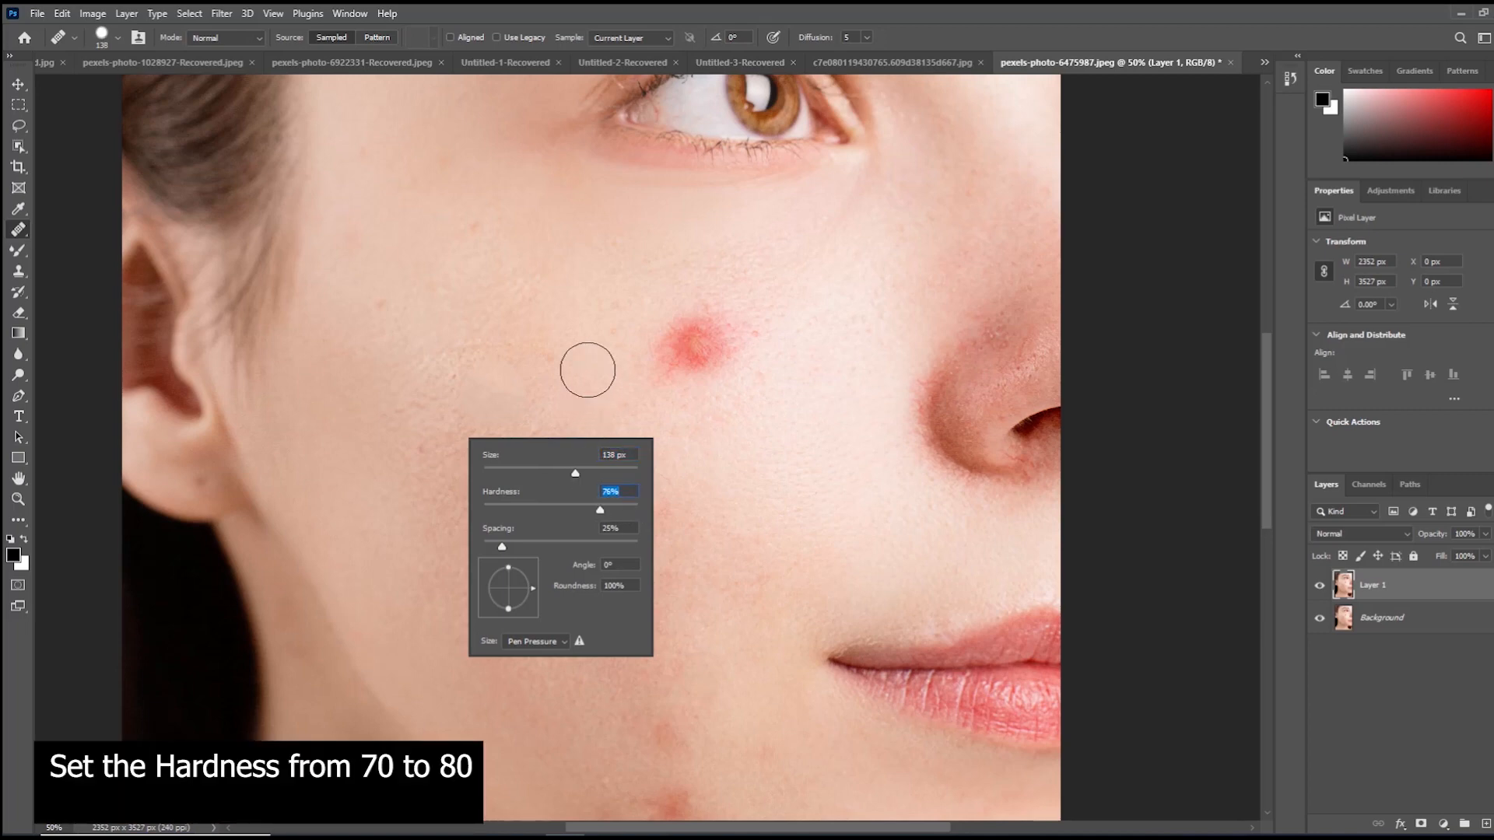
click(586, 374)
click(586, 371)
Step: Paint out the large red pimple below the eye with the Healing Brush, sampling clean skin around it
click(740, 324)
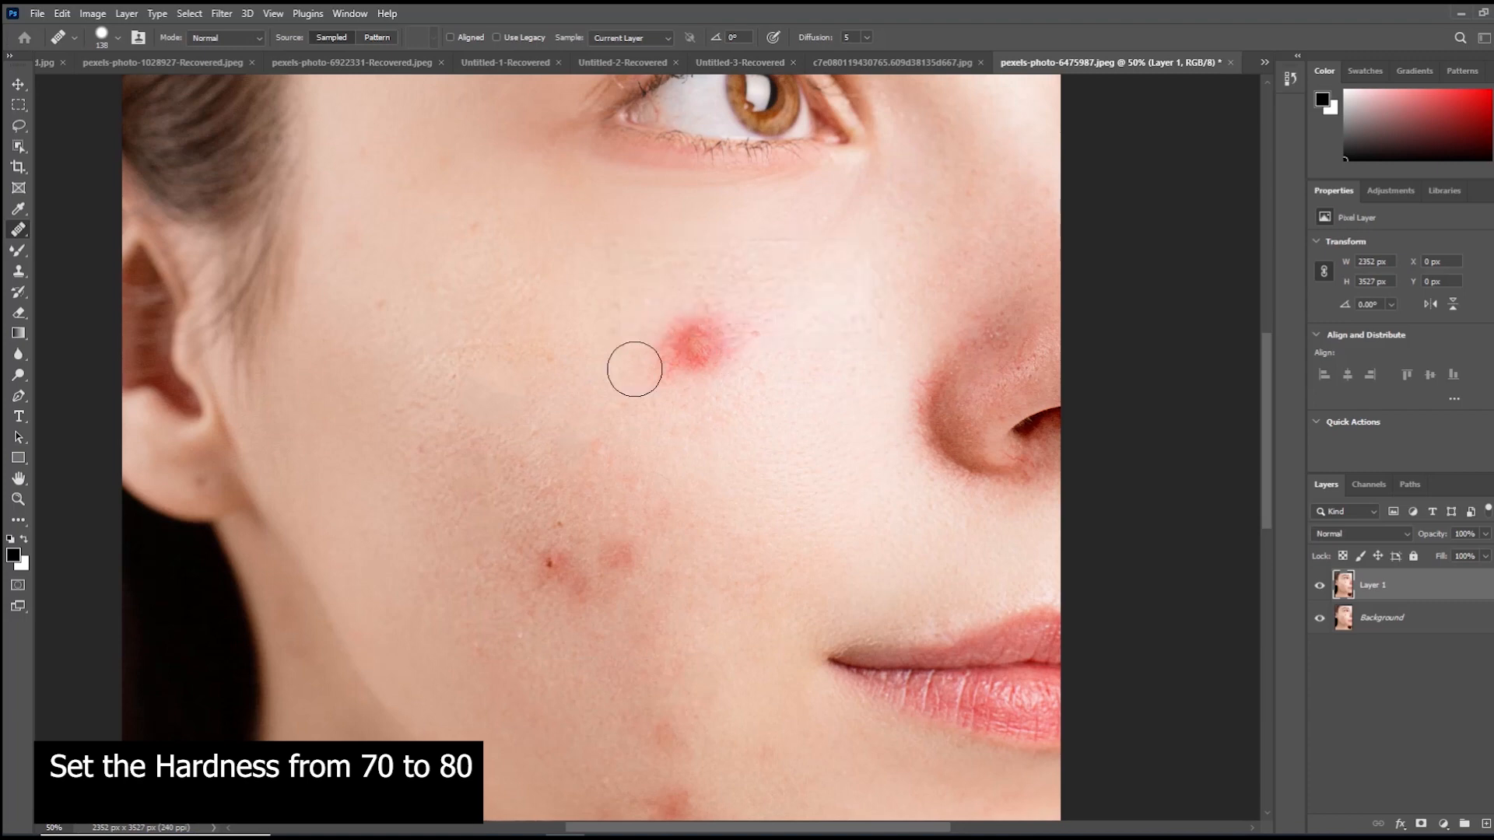
alt+click(699, 426)
mouse_move(680, 368)
mouse_down()
mouse_move(683, 337)
mouse_move(701, 337)
mouse_move(715, 352)
mouse_move(670, 348)
mouse_move(704, 336)
mouse_move(724, 351)
mouse_move(720, 330)
mouse_move(739, 342)
mouse_move(690, 334)
mouse_up()
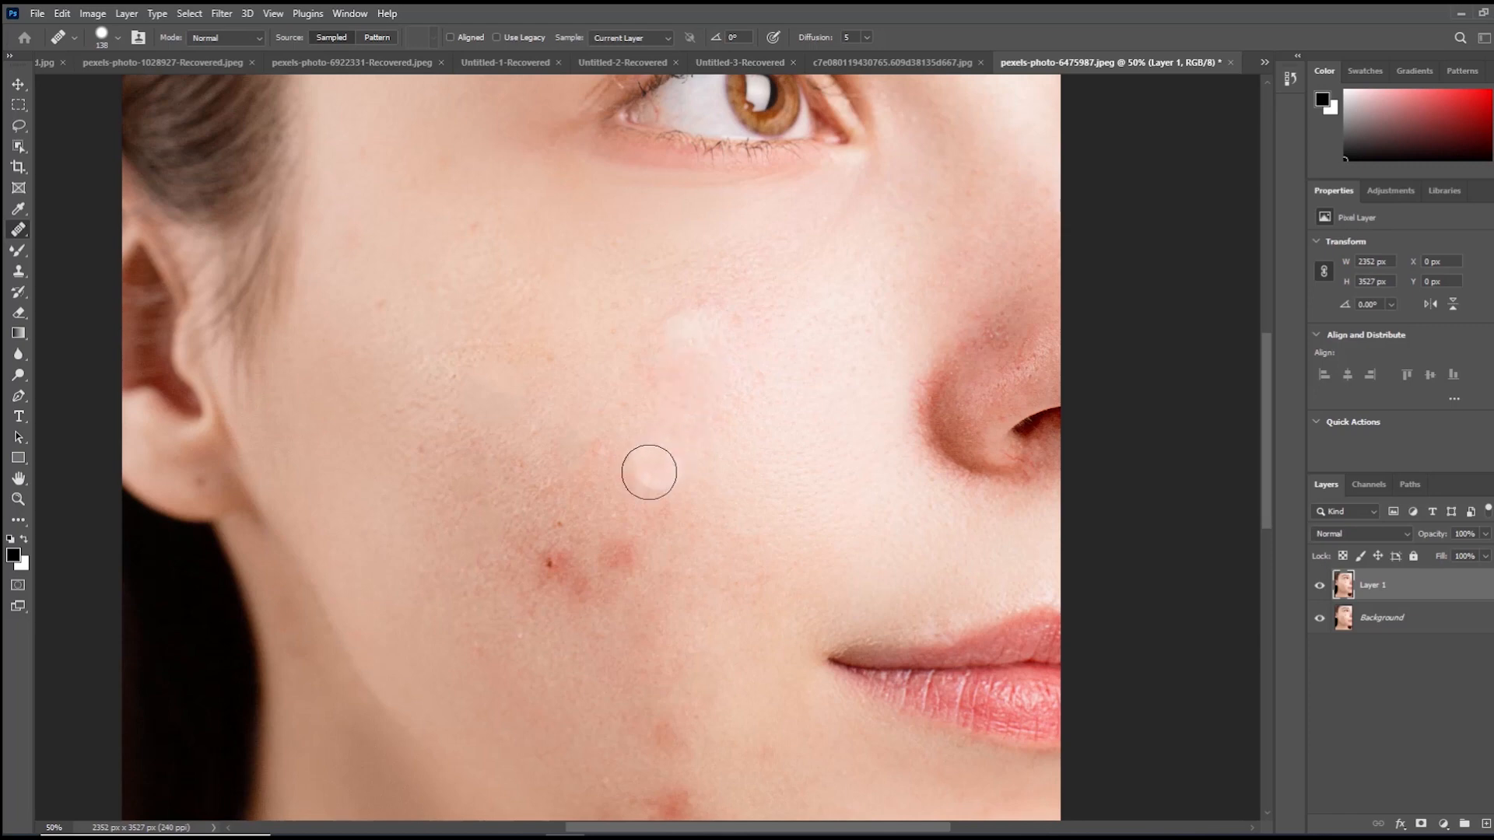
alt+click(589, 339)
mouse_move(653, 353)
mouse_down()
mouse_move(669, 330)
mouse_move(705, 352)
mouse_up()
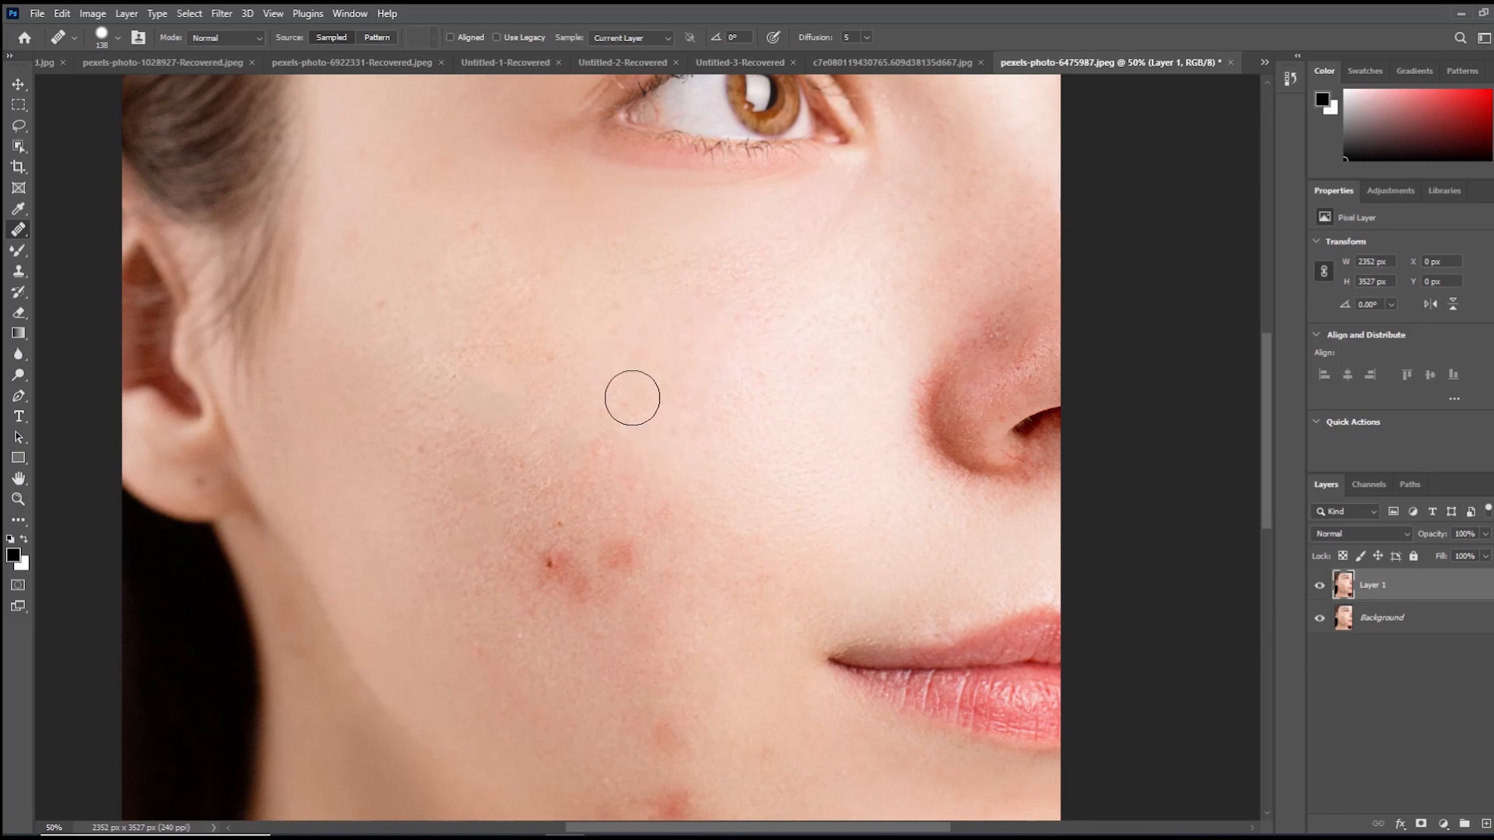
Step: Heal the cluster of red marks on the middle of the cheek using clean skin samples from nearby
drag(524, 510, 554, 458)
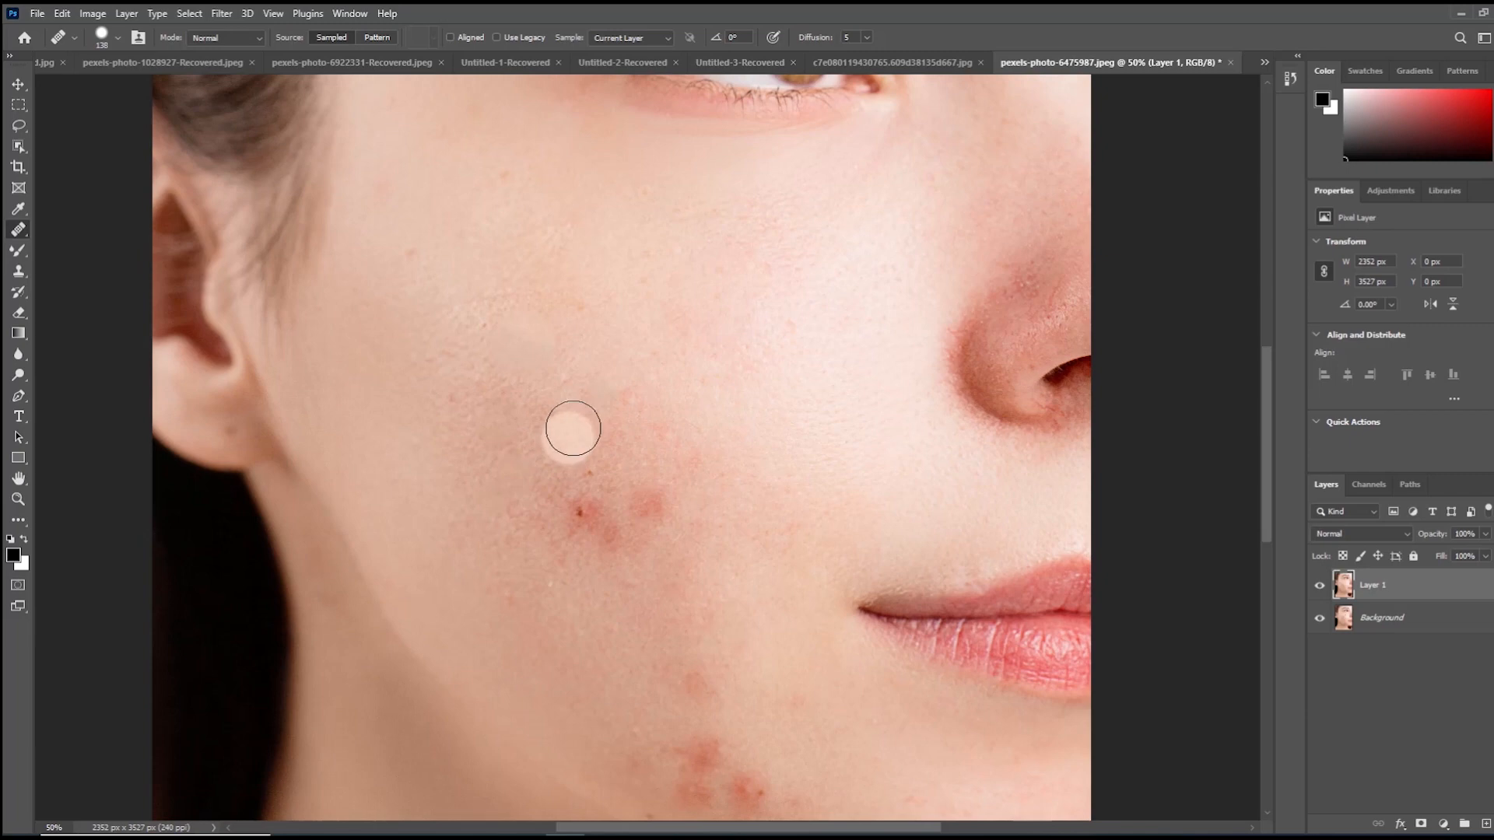
alt+click(600, 323)
mouse_move(553, 343)
mouse_down()
mouse_move(520, 360)
mouse_move(516, 326)
mouse_move(543, 338)
mouse_up()
drag(550, 460, 524, 347)
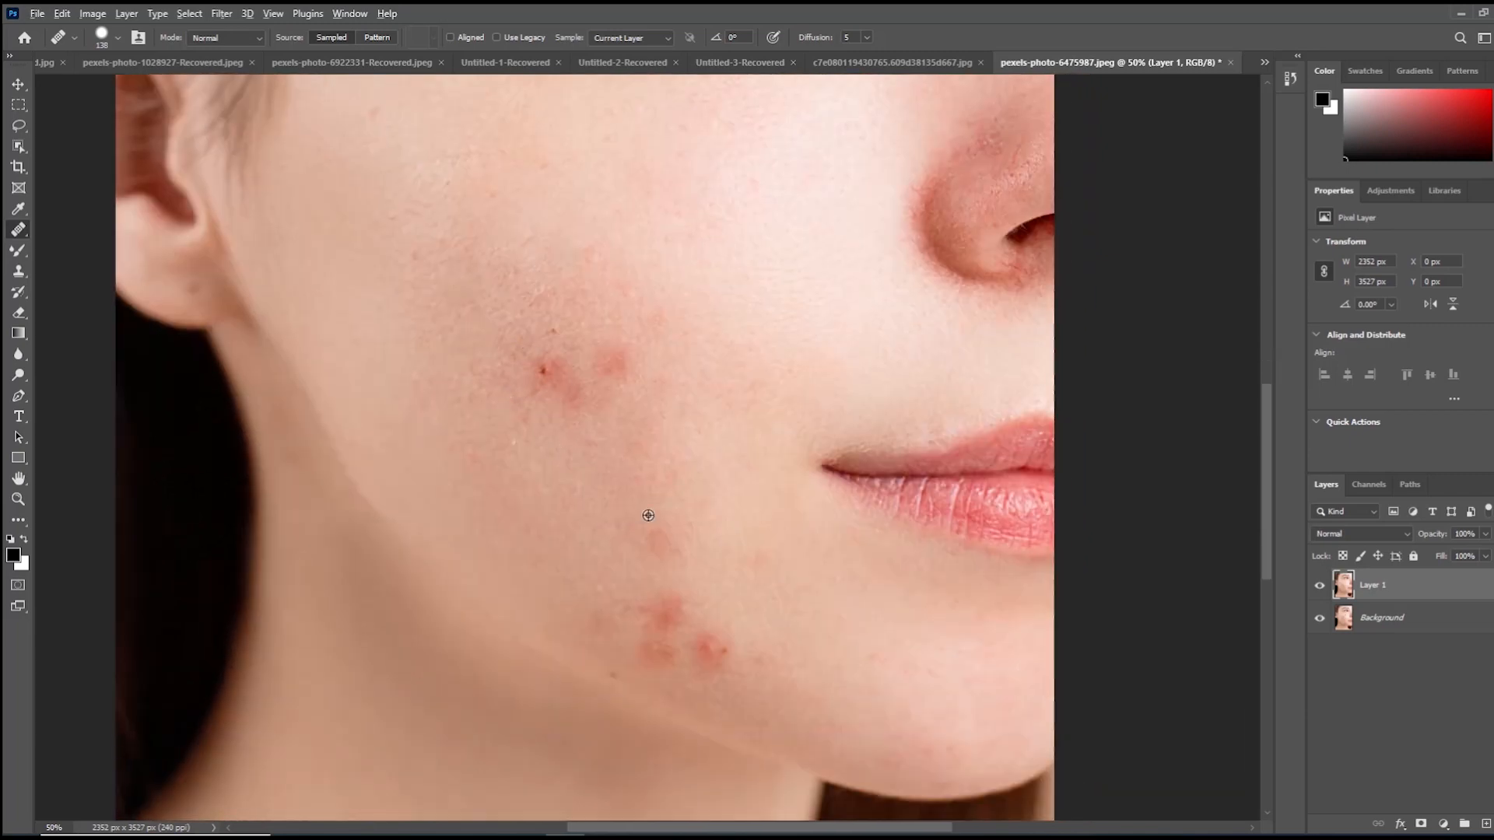
alt+click(673, 377)
mouse_move(615, 364)
mouse_down()
mouse_move(533, 414)
mouse_move(542, 382)
mouse_move(578, 413)
mouse_up()
alt+click(525, 451)
drag(569, 538, 543, 403)
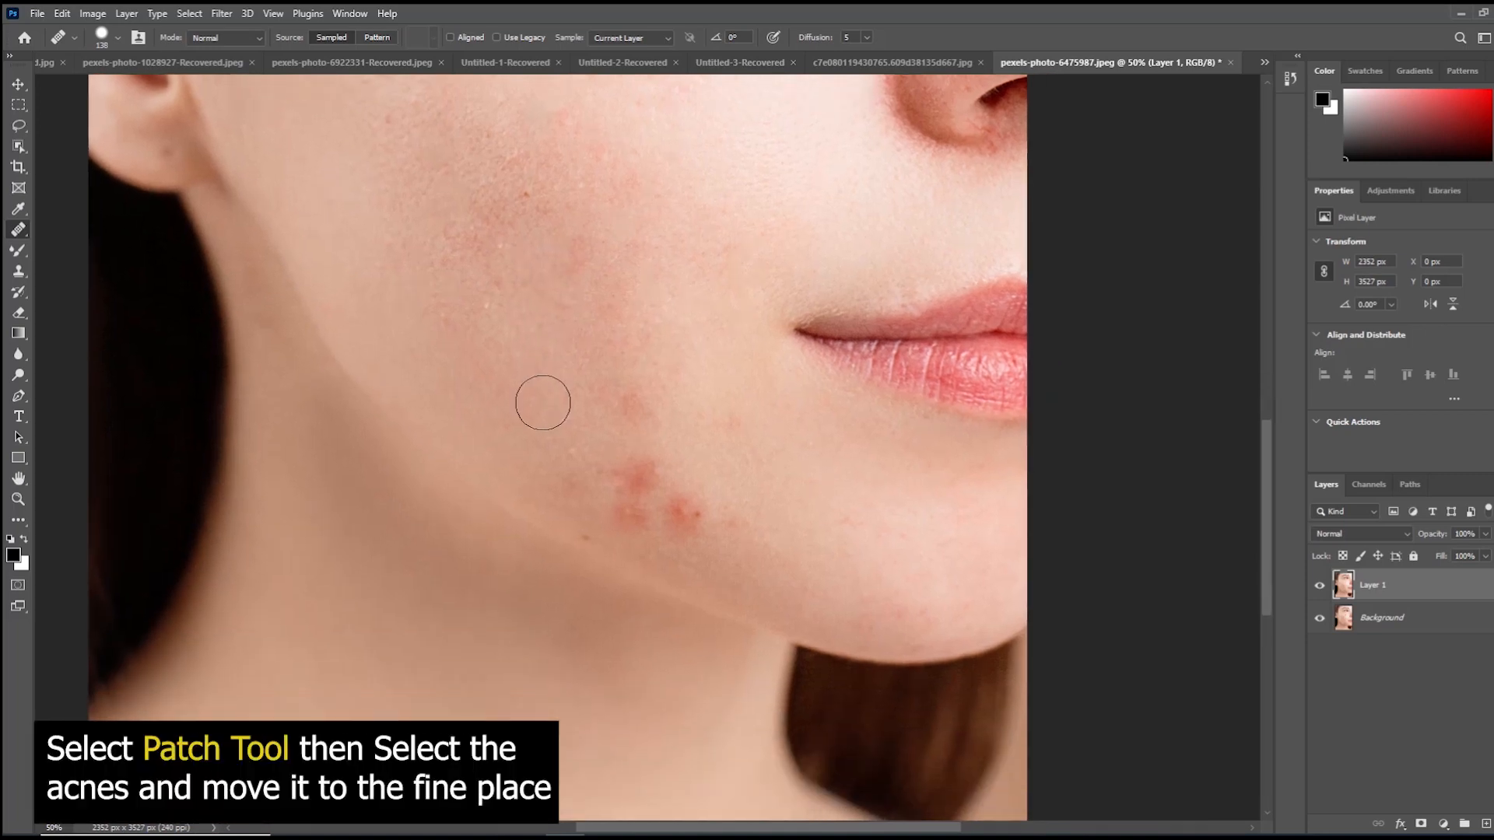
Step: Use the Patch Tool to replace the lower cheek blemish and the jaw pimple nearest the chin with clean skin
right_click(17, 231)
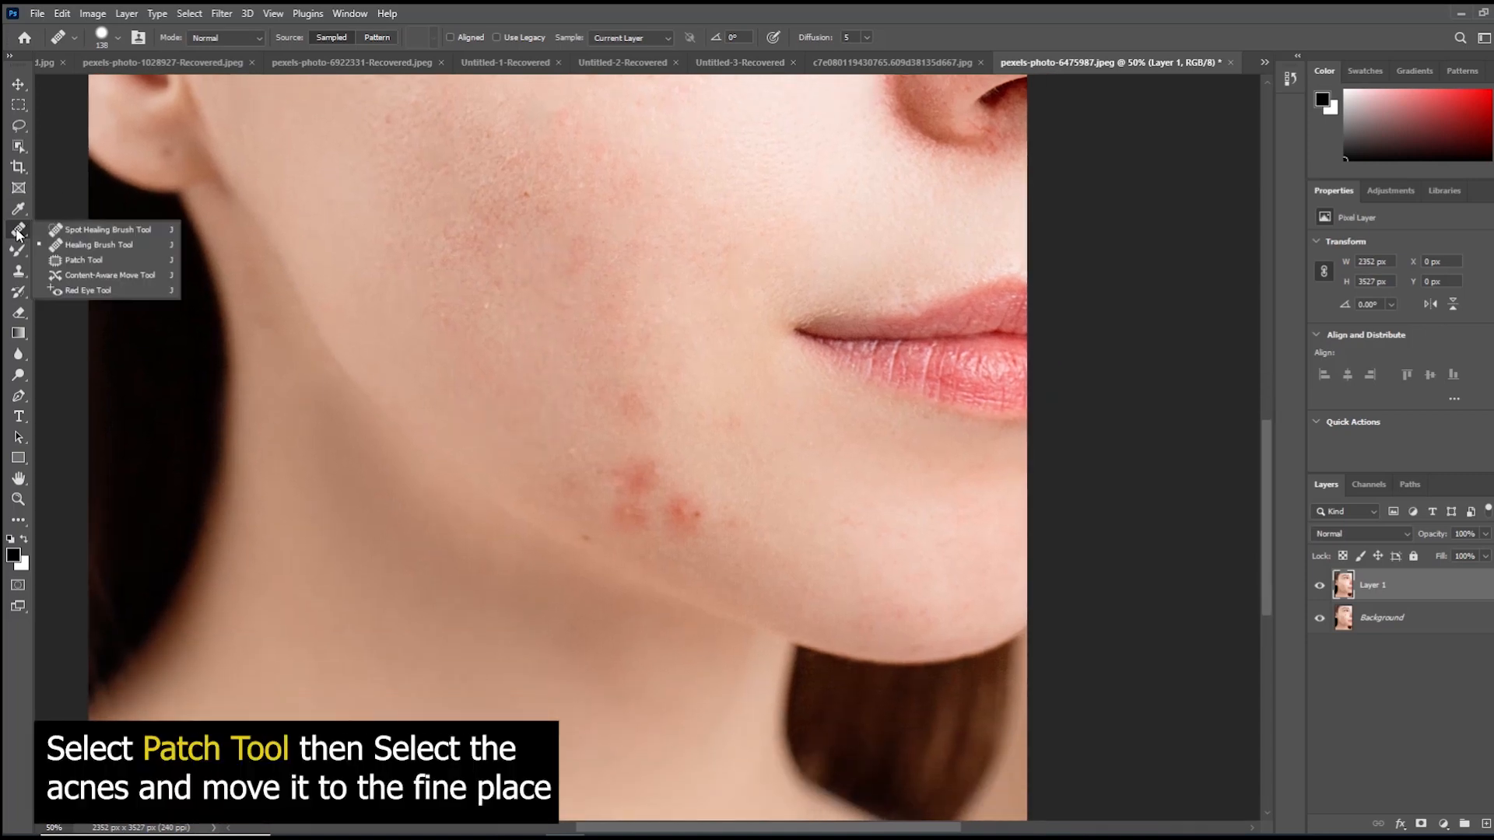
click(99, 259)
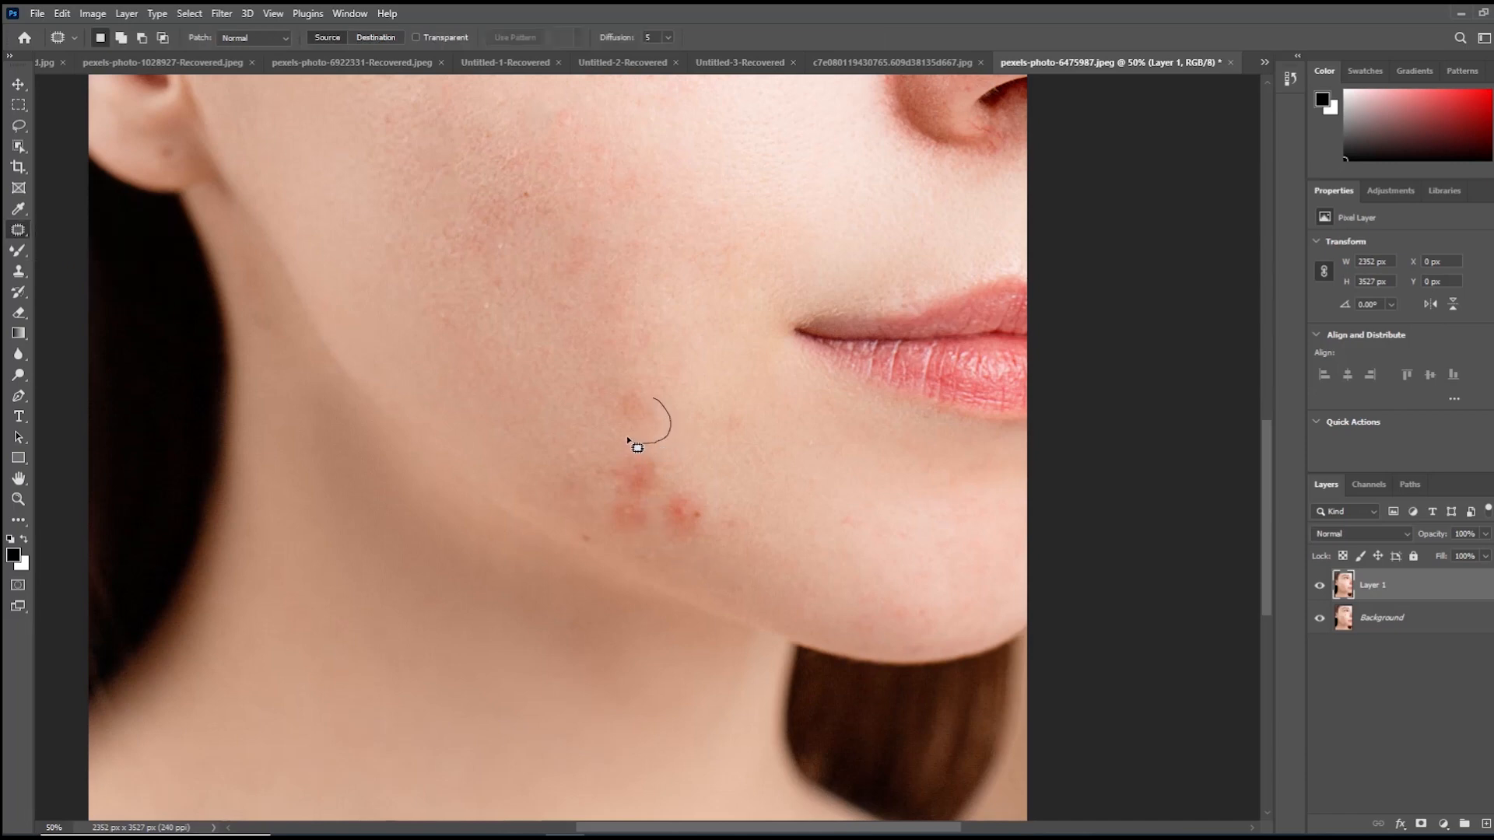
mouse_move(644, 392)
mouse_down()
mouse_move(623, 420)
mouse_move(555, 415)
mouse_up()
mouse_move(673, 470)
mouse_down()
mouse_move(665, 538)
mouse_move(712, 537)
mouse_up()
drag(686, 479, 677, 470)
drag(696, 529, 549, 426)
Step: Patch the remaining red pimples just above the jawline with clean skin and deselect
click(657, 515)
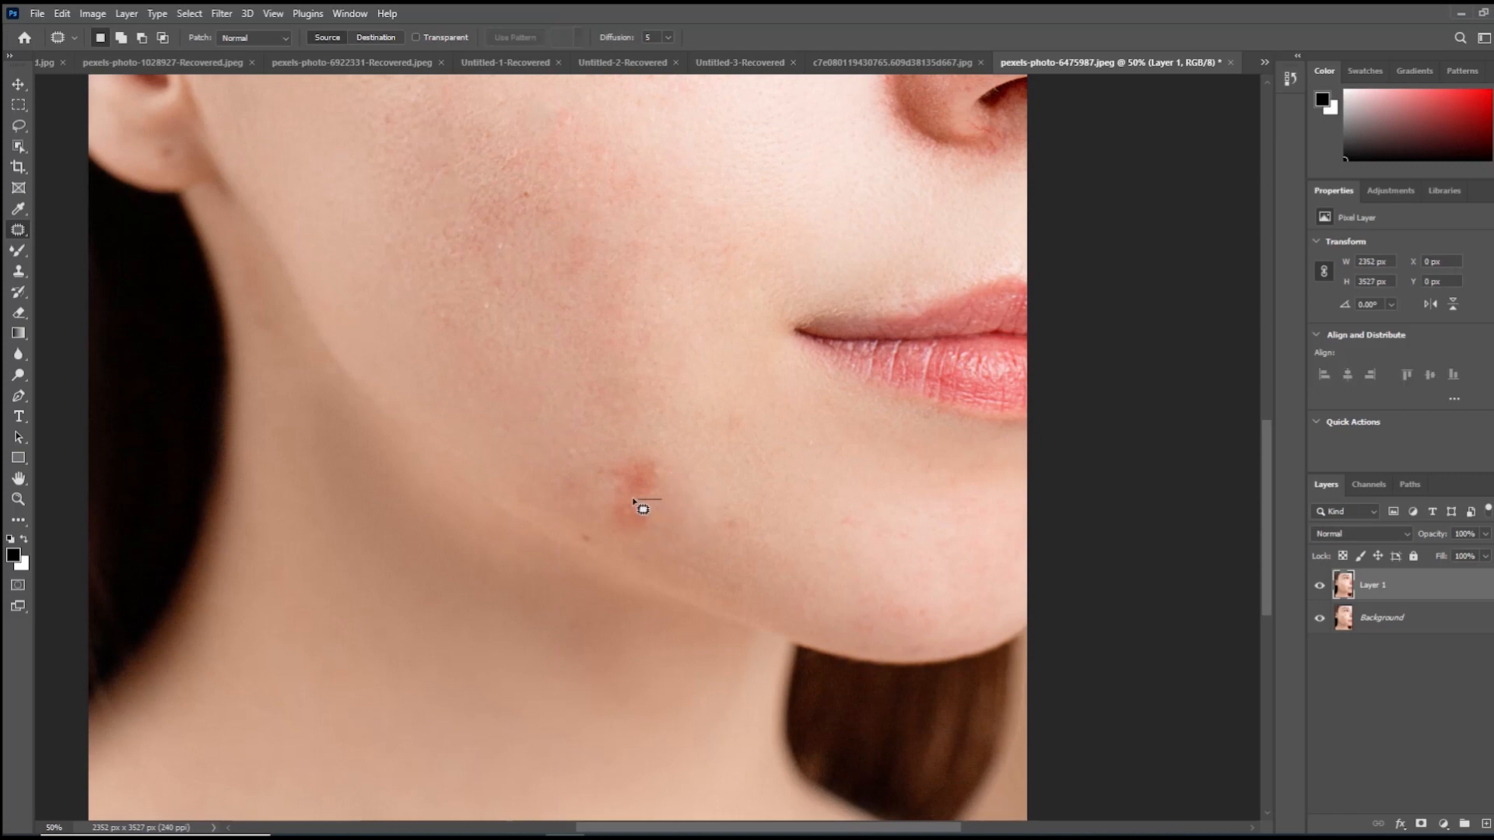
drag(660, 507, 554, 422)
key(ctrl+d)
mouse_move(617, 507)
mouse_down()
mouse_move(652, 464)
mouse_move(677, 507)
mouse_up()
key(ctrl+d)
Step: Patch the dark speck and reddish marks on the middle of the cheek with smoother skin
scroll(651, 471, up, 5)
drag(487, 508, 500, 485)
drag(495, 495, 492, 453)
mouse_move(493, 456)
mouse_down()
mouse_move(483, 480)
mouse_move(480, 409)
mouse_up()
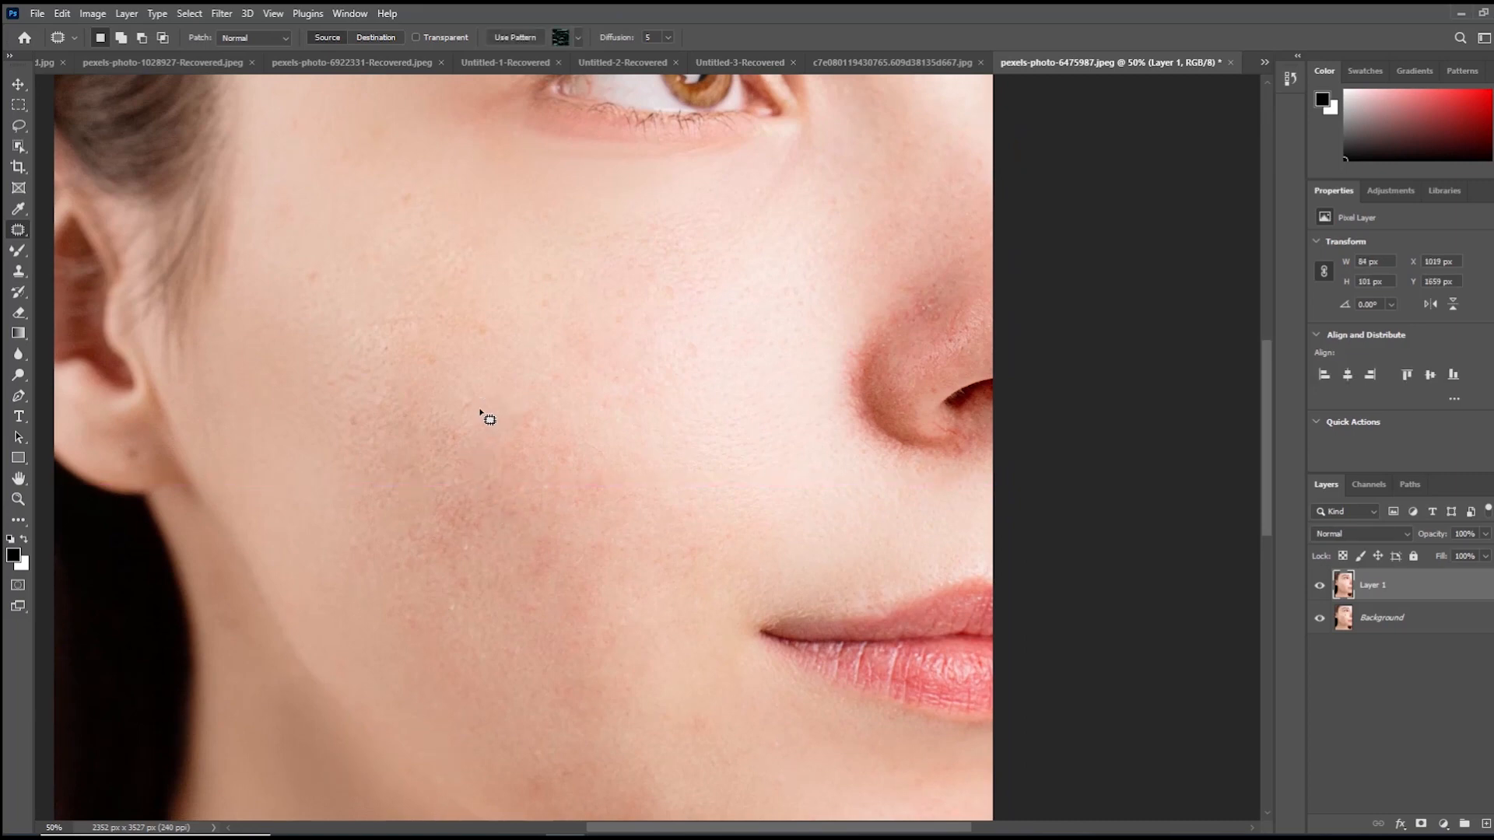
key(ctrl+d)
scroll(529, 490, down, 1)
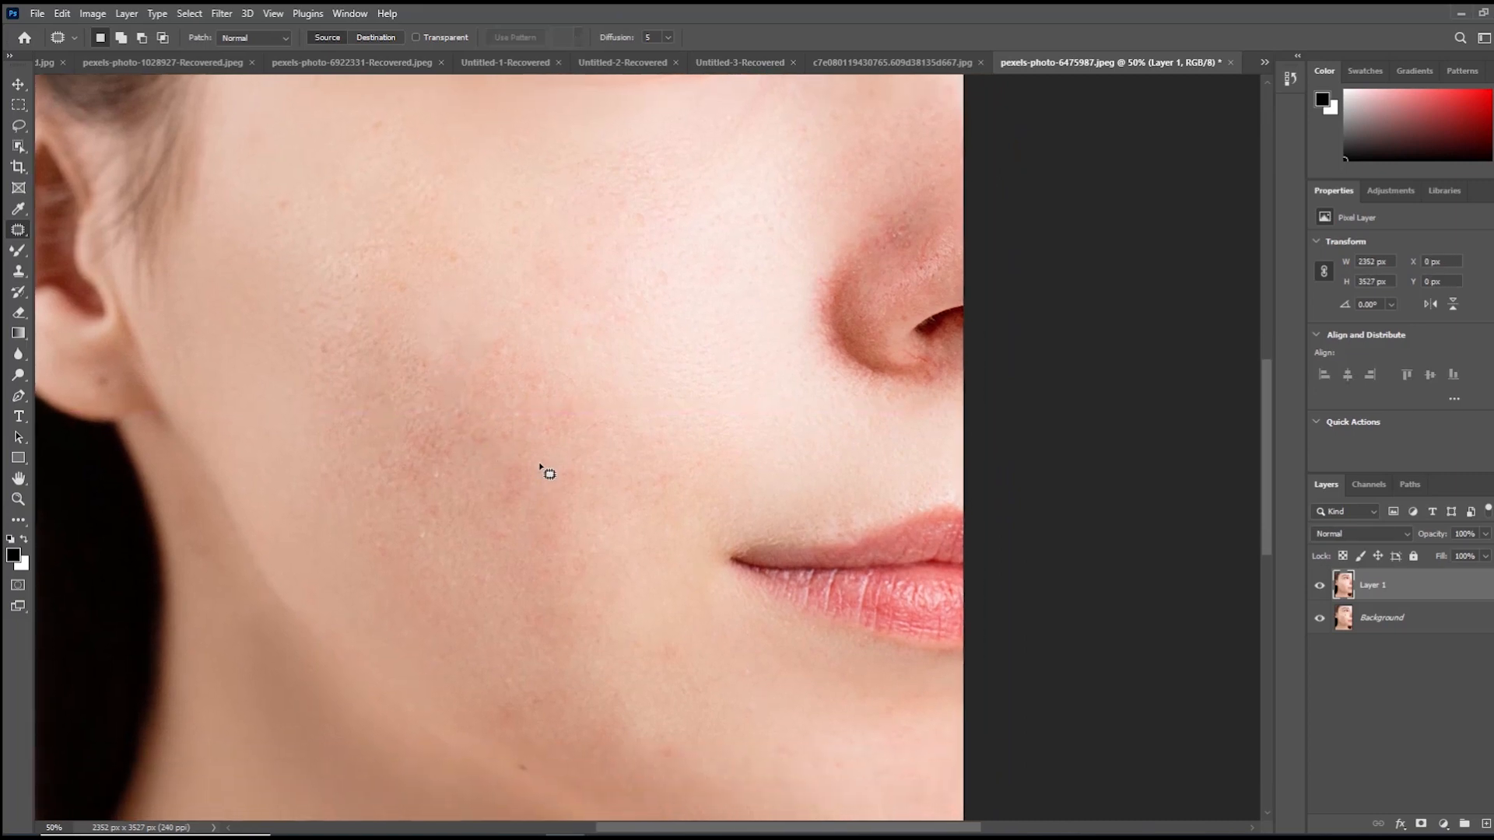
drag(539, 466, 470, 467)
key(ctrl+d)
Step: Patch the small blemishes on the skin below the lips and on the chin
drag(541, 631, 470, 470)
mouse_move(613, 596)
mouse_down()
mouse_move(581, 583)
mouse_move(611, 594)
mouse_up()
mouse_move(593, 592)
mouse_down()
mouse_move(555, 564)
mouse_move(565, 577)
mouse_up()
mouse_move(617, 484)
mouse_down()
mouse_move(609, 507)
mouse_move(610, 487)
mouse_up()
drag(607, 489, 587, 533)
drag(730, 588, 683, 538)
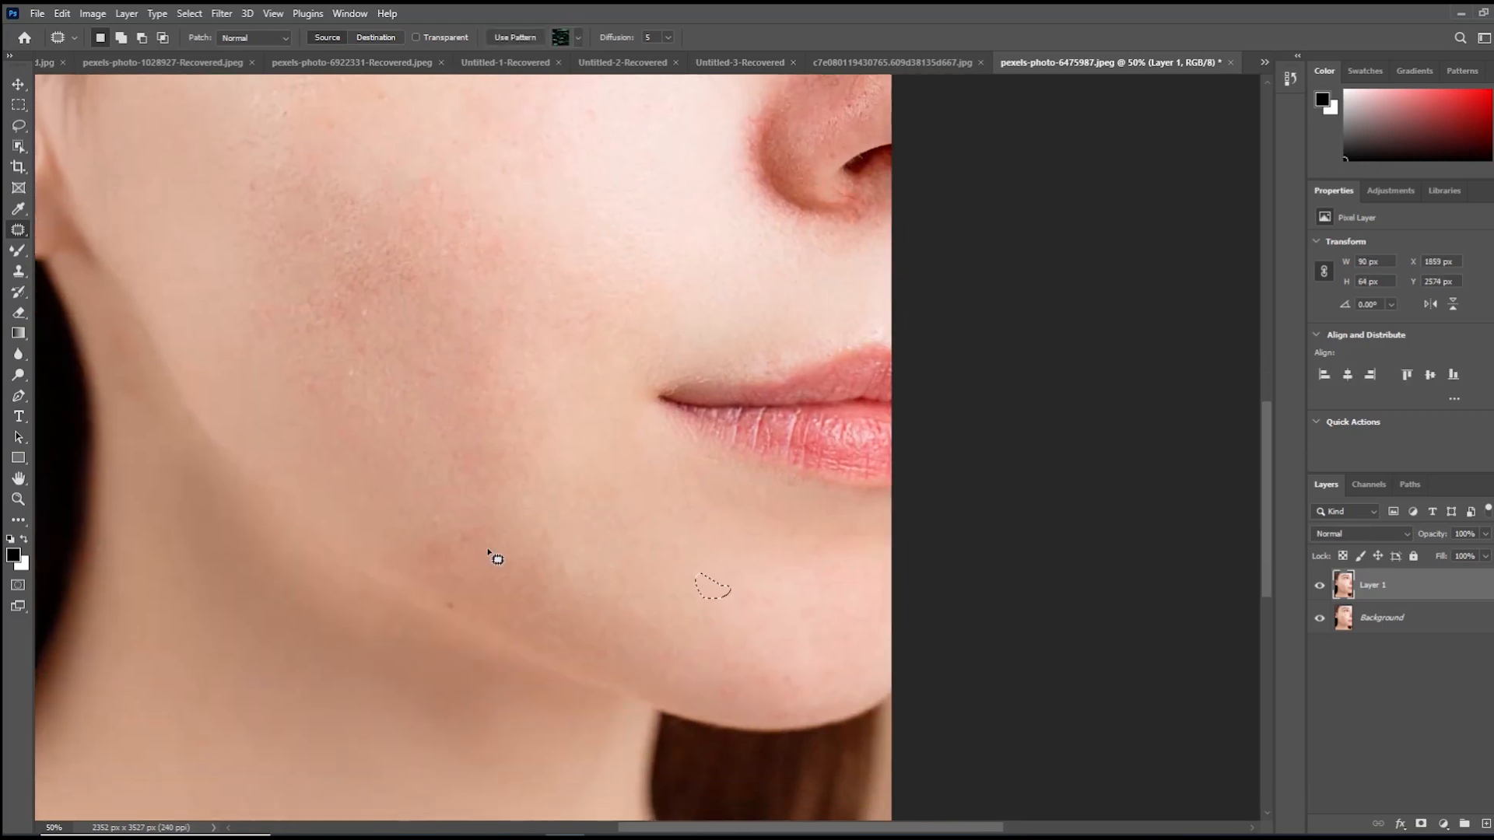
Step: Patch the reddish areas on the lower cheek near the jawline with clean skin and deselect
drag(416, 540, 481, 539)
drag(437, 526, 406, 509)
key(ctrl+d)
scroll(511, 489, down, 1)
drag(545, 438, 488, 570)
drag(335, 506, 360, 424)
key(ctrl+d)
Step: Patch the uneven skin on the outer cheek and the small marks toward the ear
scroll(342, 514, up, 1)
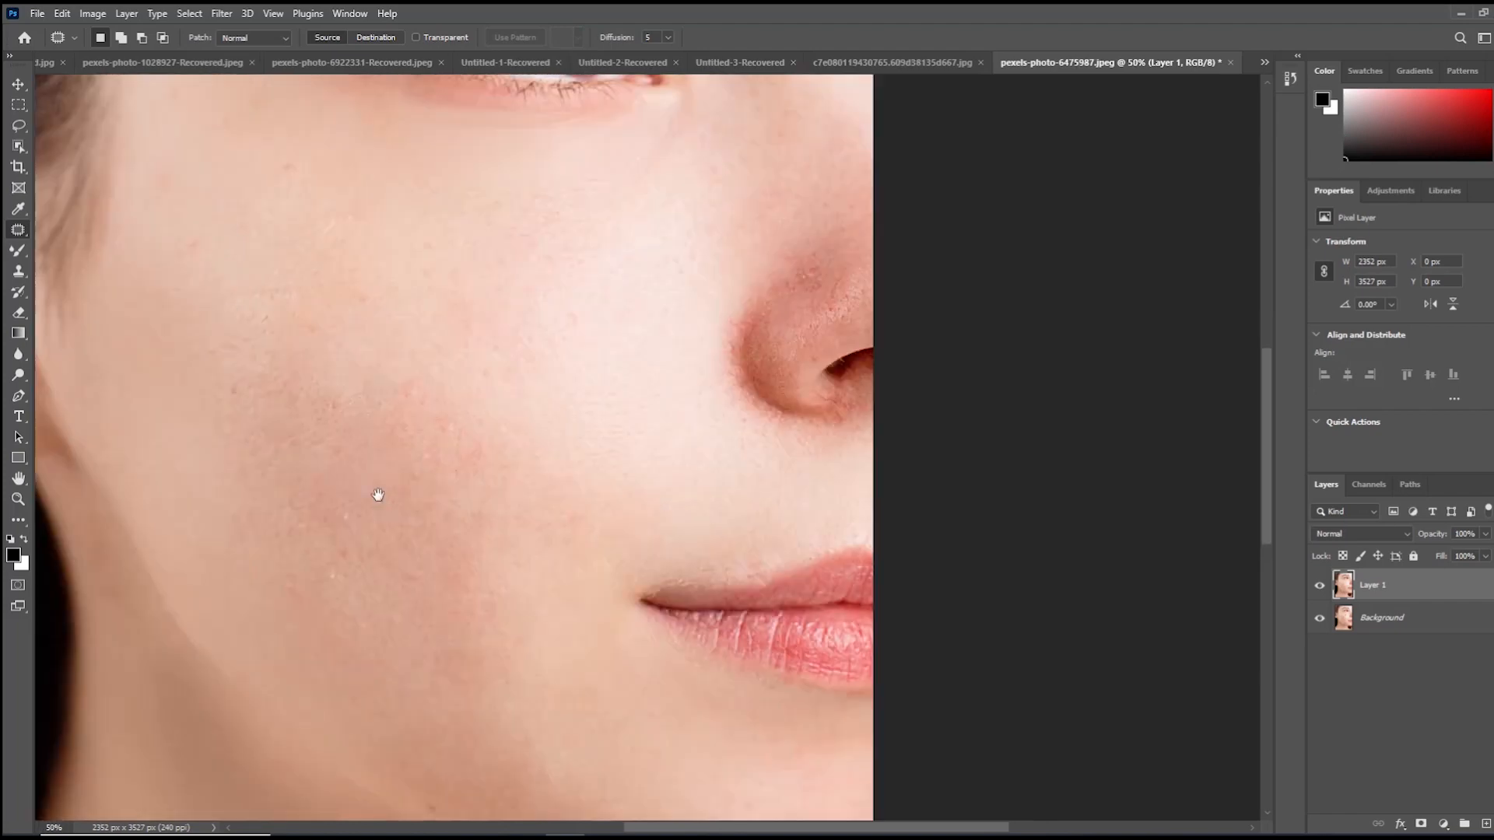
mouse_move(360, 517)
mouse_down()
mouse_move(341, 570)
mouse_move(302, 510)
mouse_move(356, 499)
mouse_up()
drag(337, 529, 388, 584)
mouse_move(284, 548)
mouse_down()
mouse_move(291, 599)
mouse_move(284, 548)
mouse_up()
drag(301, 576, 325, 634)
mouse_move(243, 382)
mouse_down()
mouse_move(242, 400)
mouse_move(244, 383)
mouse_up()
drag(238, 389, 222, 429)
mouse_move(202, 236)
mouse_down()
mouse_move(297, 165)
mouse_move(177, 177)
mouse_up()
key(ctrl+d)
Step: Patch the remaining rough skin areas on the upper and middle cheek and deselect
mouse_move(381, 290)
mouse_down()
mouse_move(322, 260)
mouse_move(275, 290)
mouse_up()
drag(351, 334, 343, 334)
mouse_move(353, 343)
mouse_down()
mouse_move(441, 429)
mouse_move(464, 409)
mouse_up()
key(ctrl+d)
mouse_move(345, 418)
mouse_down()
mouse_move(252, 446)
mouse_move(281, 396)
mouse_move(313, 393)
mouse_move(343, 421)
mouse_move(264, 560)
mouse_up()
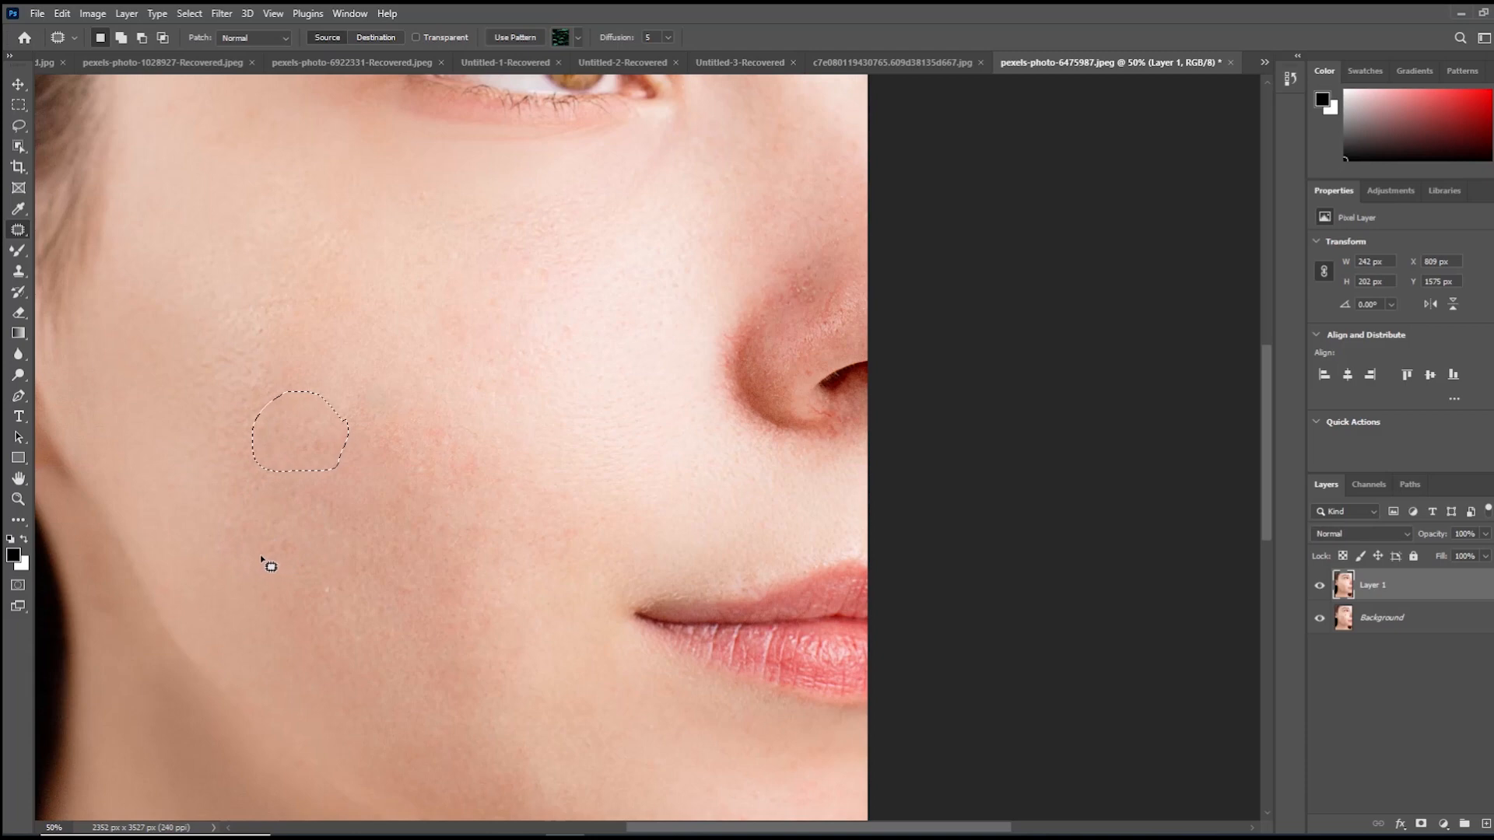
key(ctrl+d)
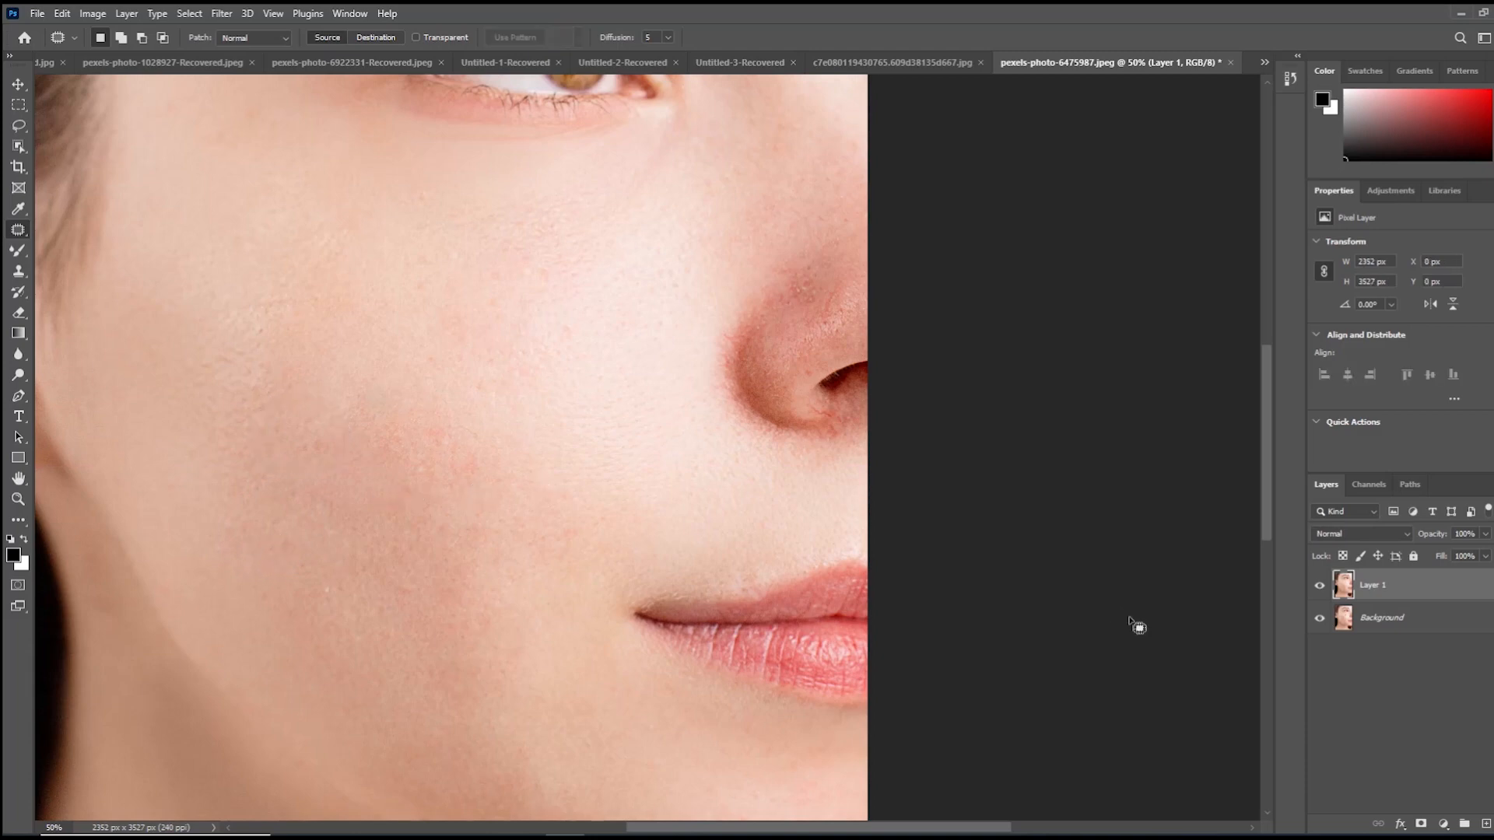
Step: Compare the retouched portrait with the original by toggling the visibility of Layer 1
alt+click(606, 549)
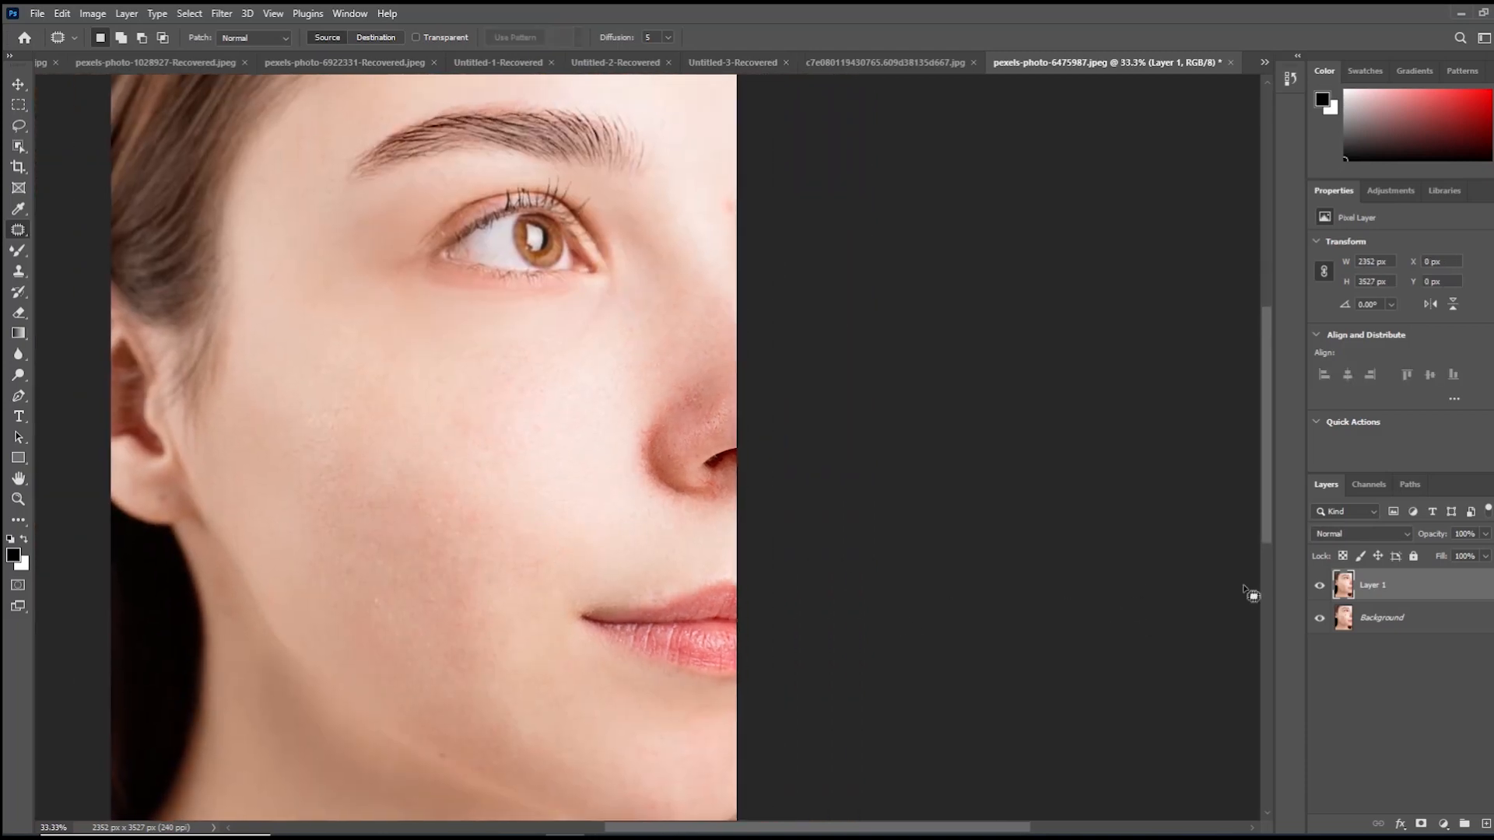
click(1317, 585)
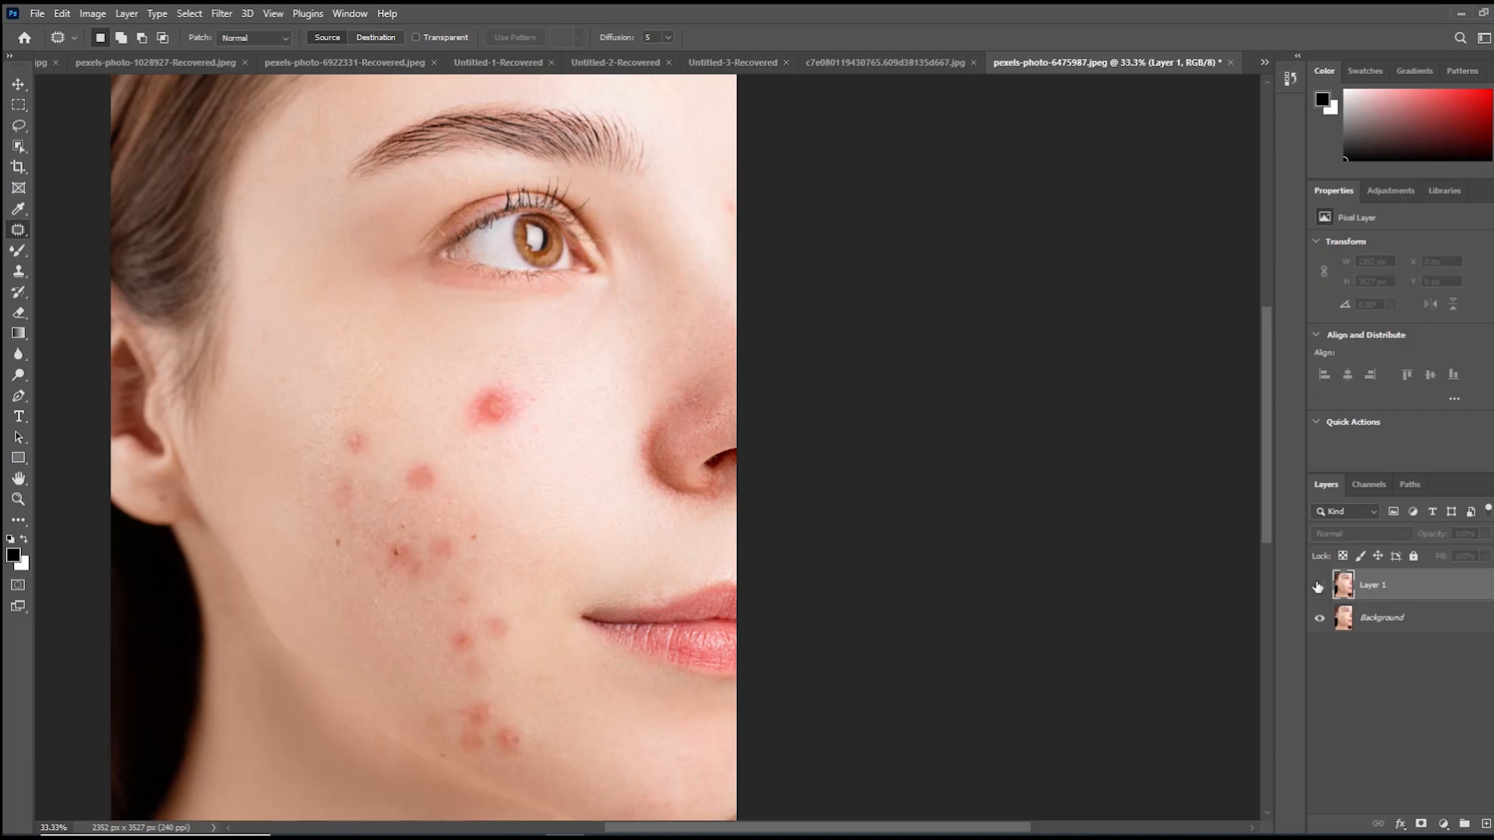
click(1317, 585)
click(1317, 585)
click(1317, 585)
click(1317, 585)
click(1317, 585)
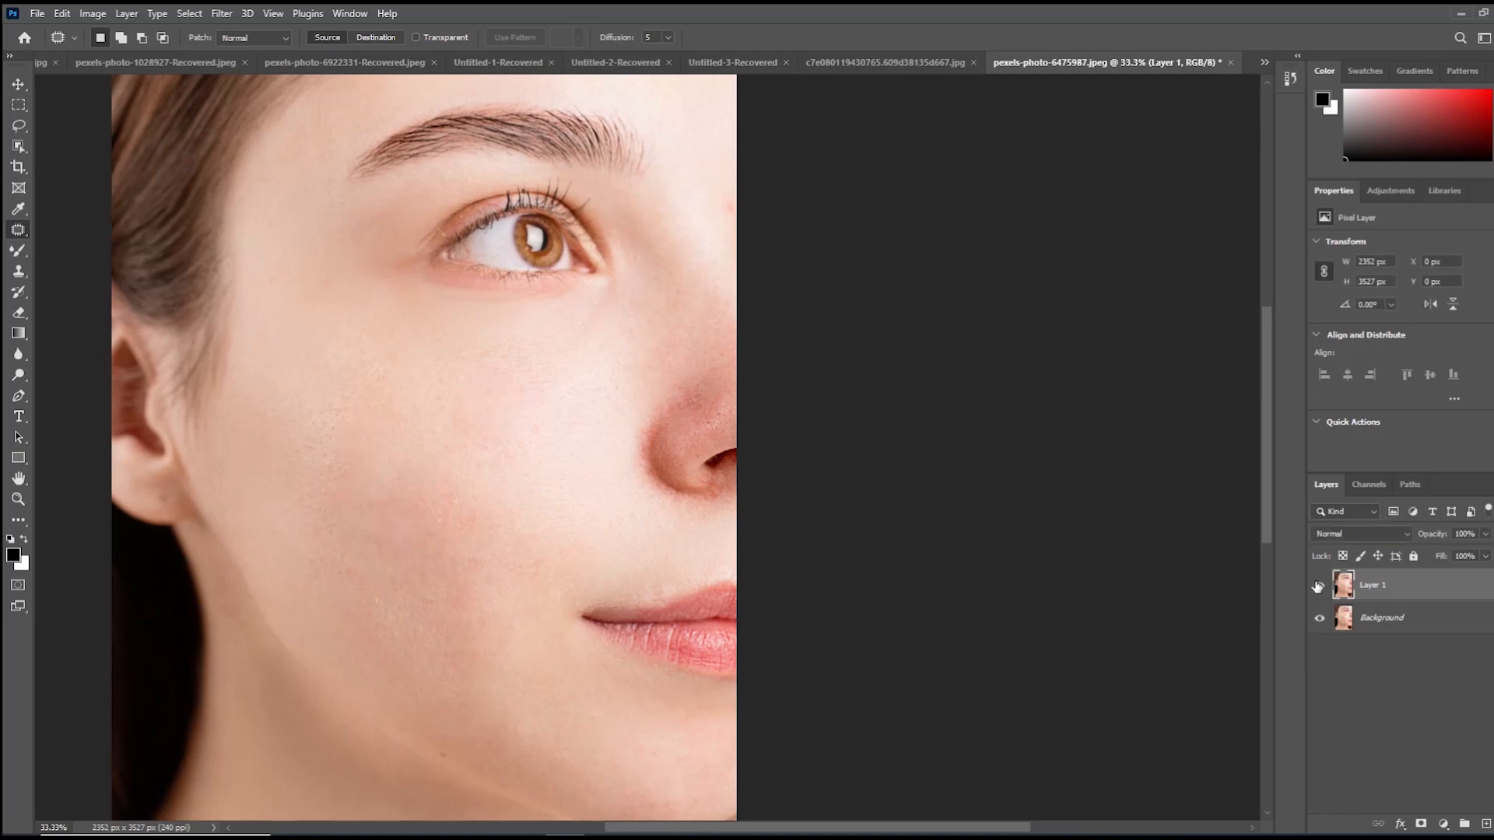
key(ctrl+0)
ctrl+click(622, 408)
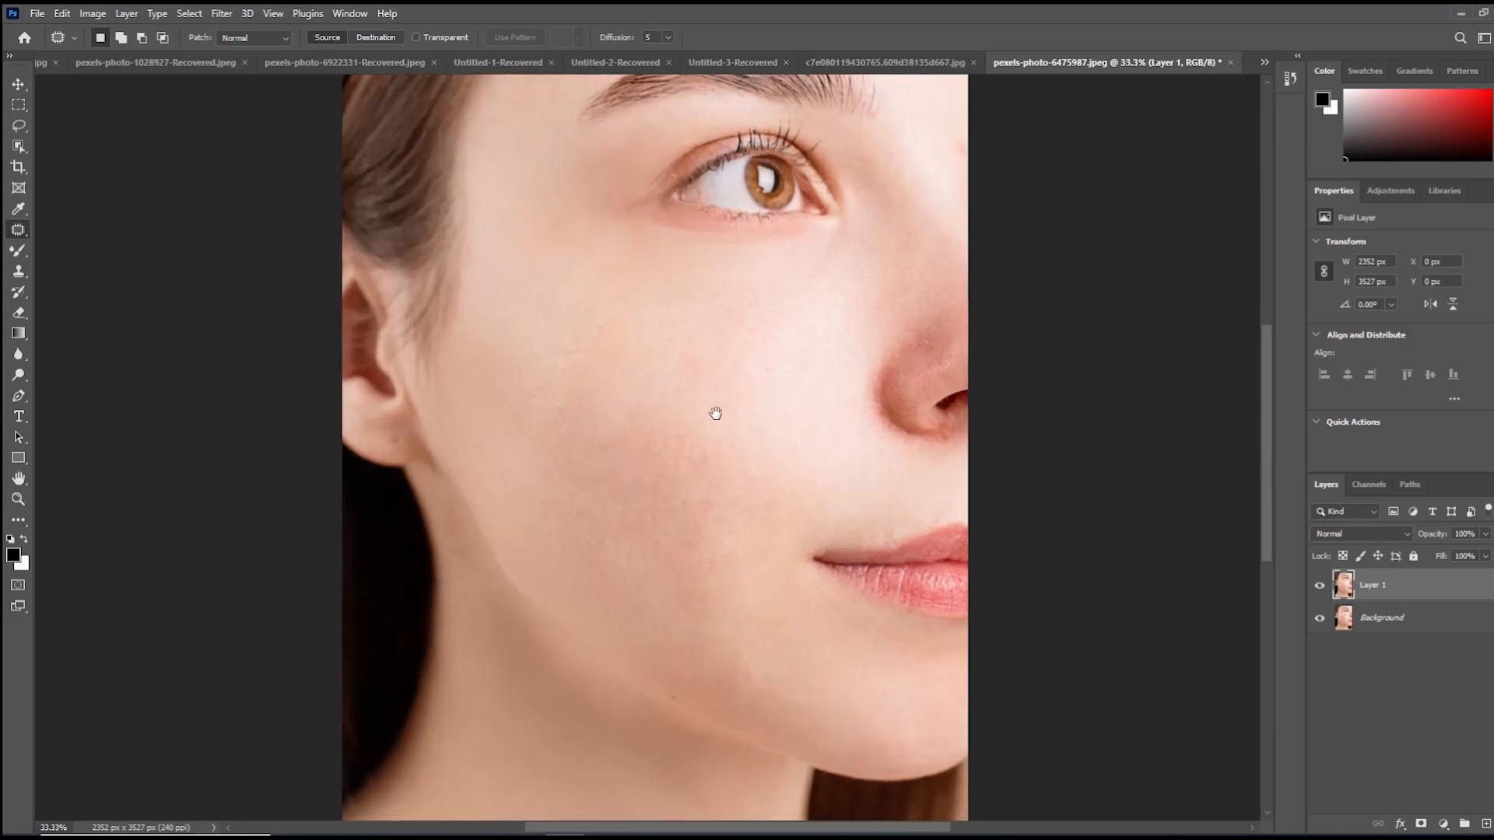
drag(720, 417, 621, 433)
click(1318, 587)
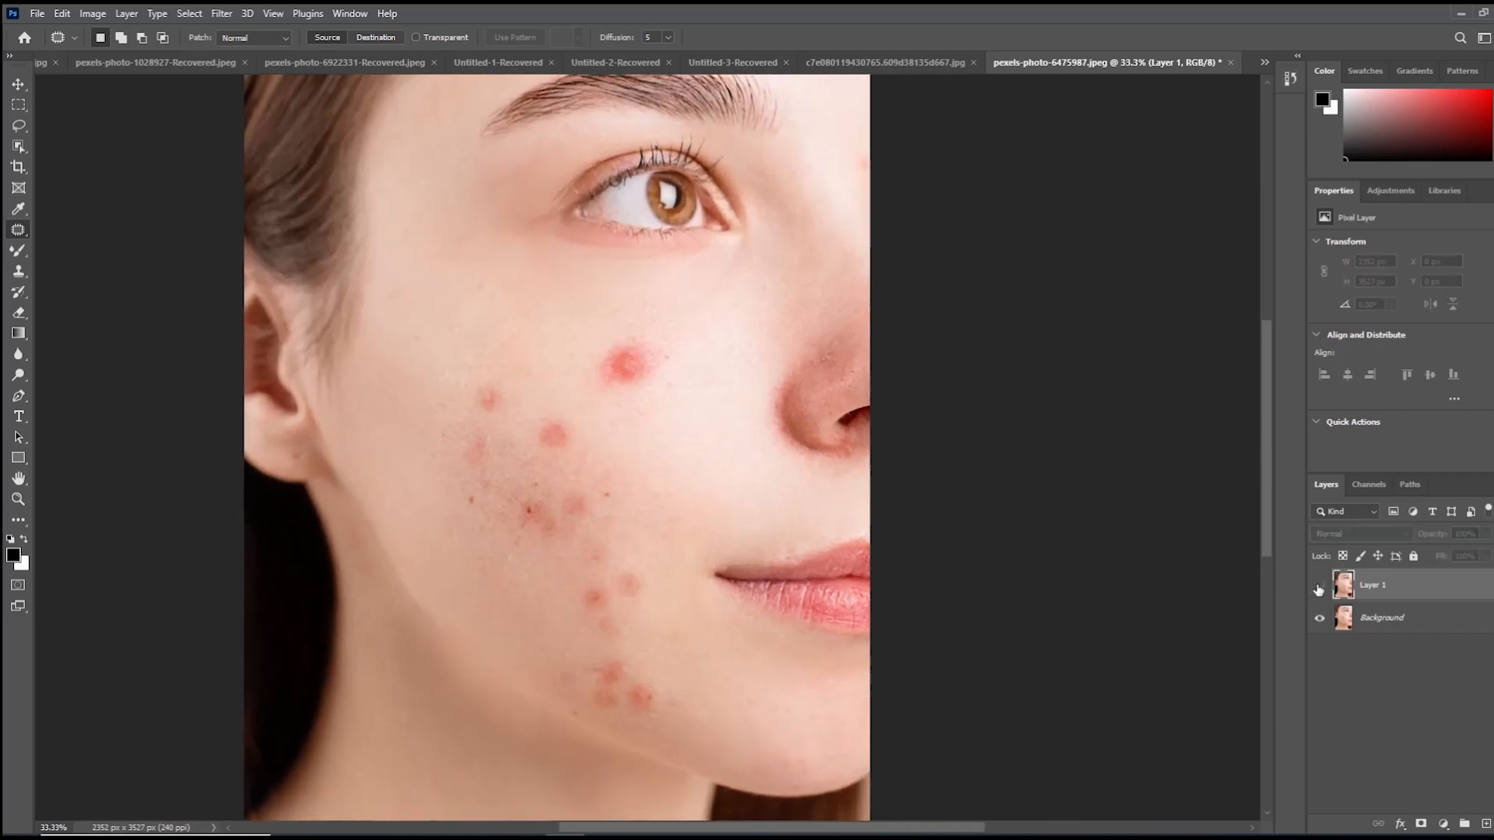
click(1317, 588)
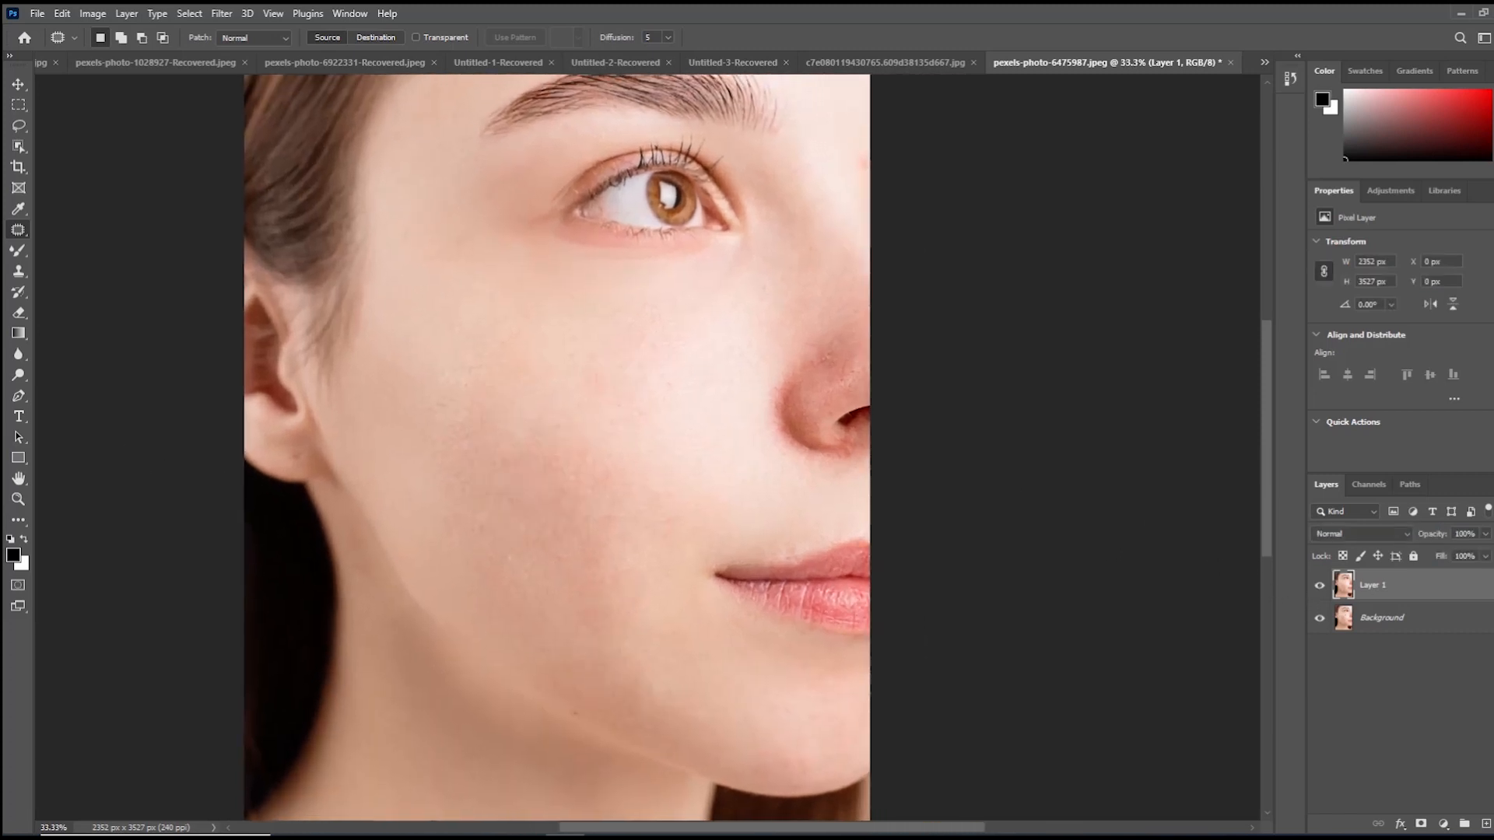